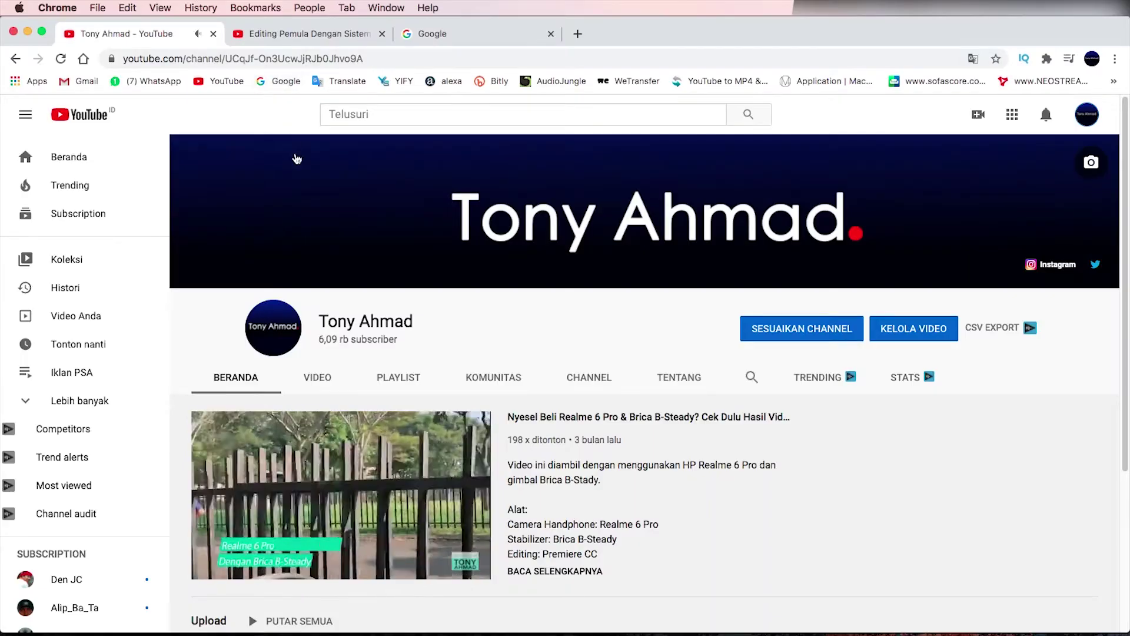
Open the channel's VIDEO tab to list its uploads with view counts and dates
{"action": "left_click", "coordinate": [318, 380]}
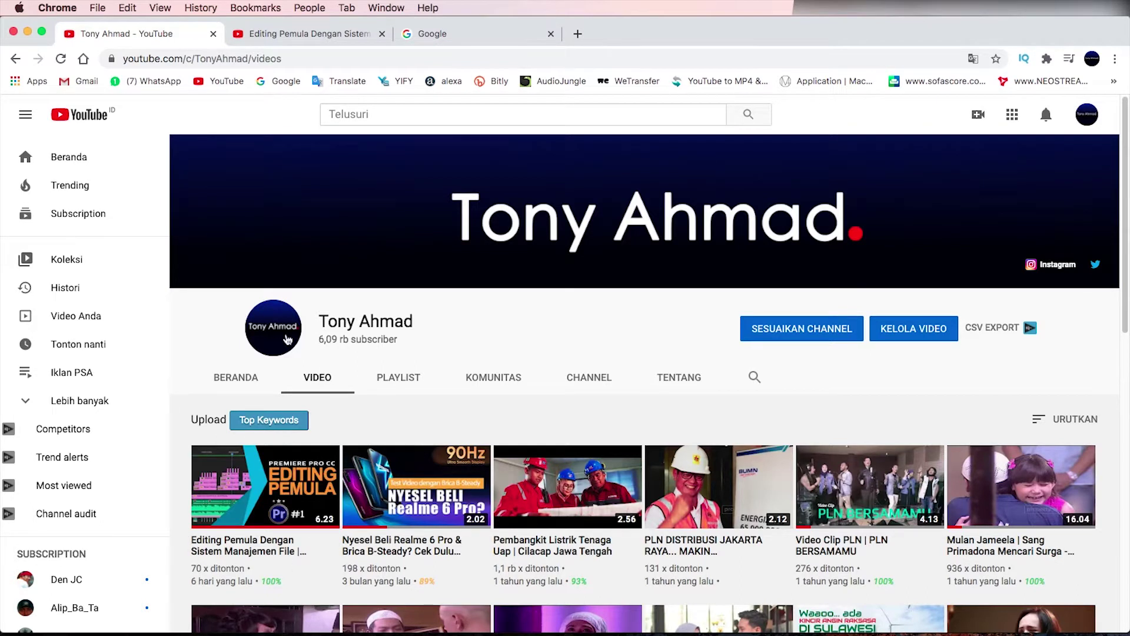
Play the Editing Pemula Dengan Sistem Manajemen File tutorial from the start and select its title
{"action": "left_click", "coordinate": [318, 36]}
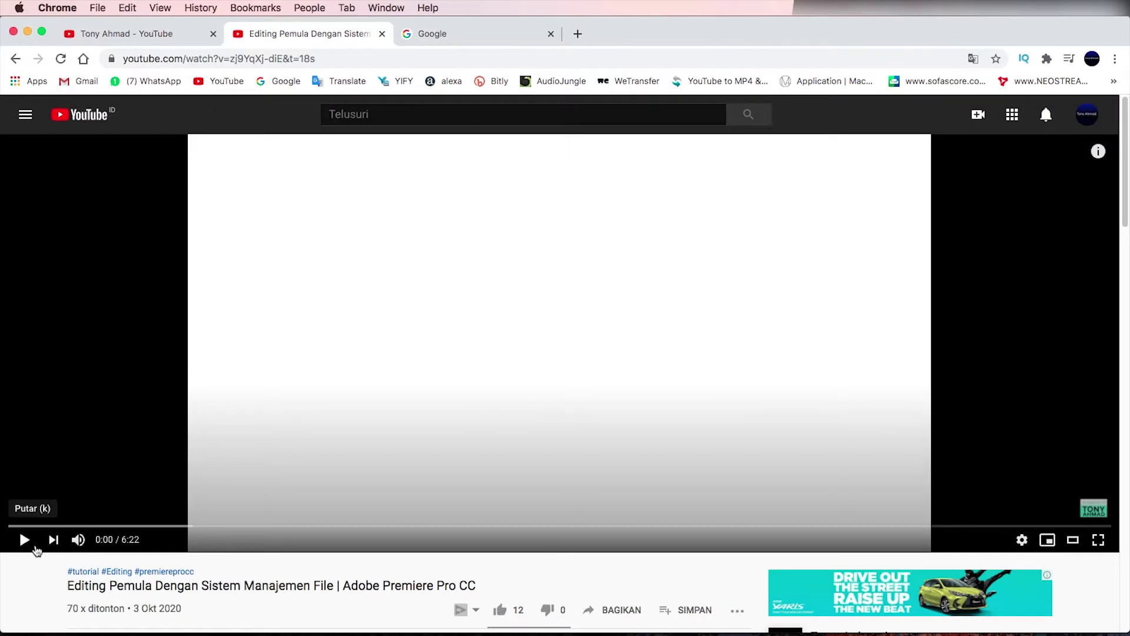
{"action": "left_click", "coordinate": [24, 540]}
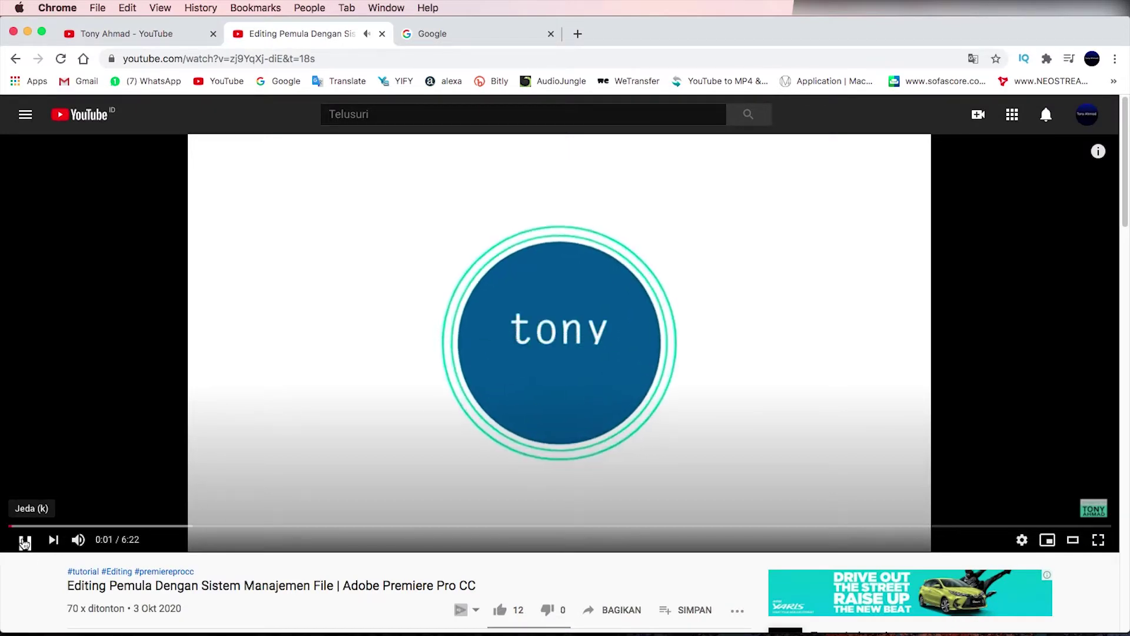
{"action": "left_click_drag", "start_coordinate": [69, 586], "coordinate": [334, 591]}
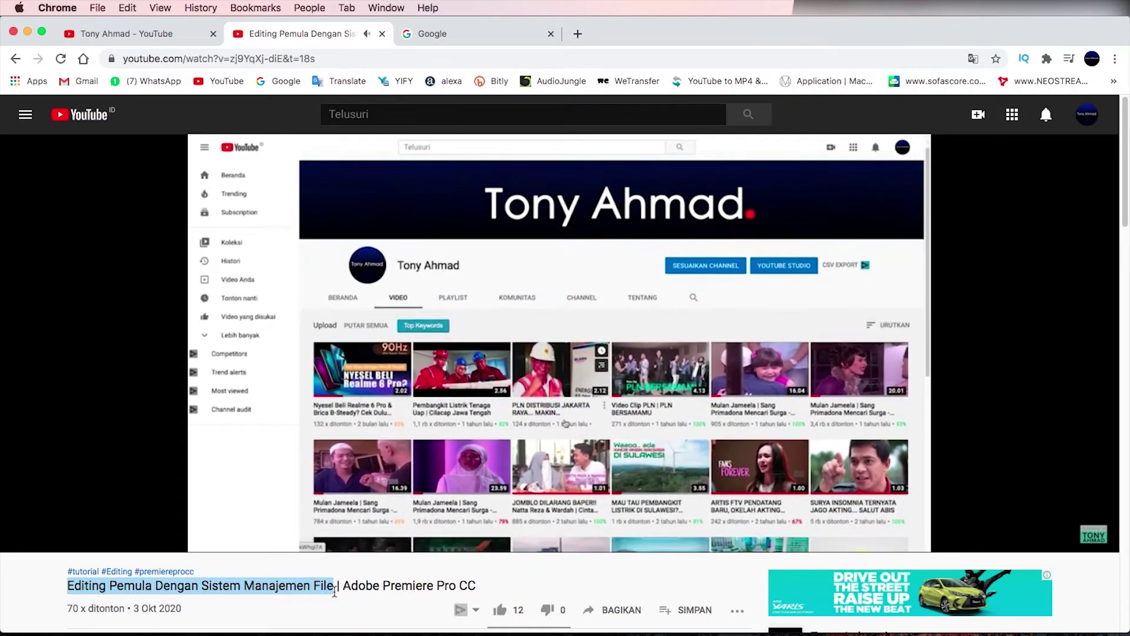
{"action": "scroll", "coordinate": [335, 591], "scroll_direction": "down", "scroll_amount": 3}
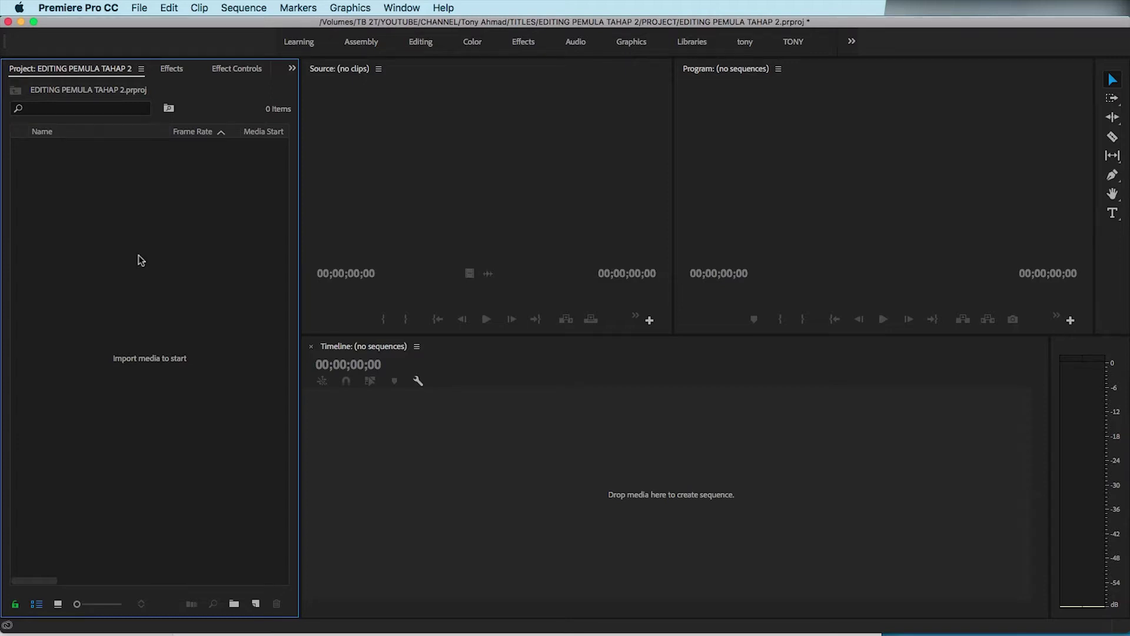
Import the MATERI › VIDEO folder of six VID2020 .mp4 clips into the project
{"action": "left_click", "coordinate": [139, 7]}
{"action": "left_click", "coordinate": [196, 352]}
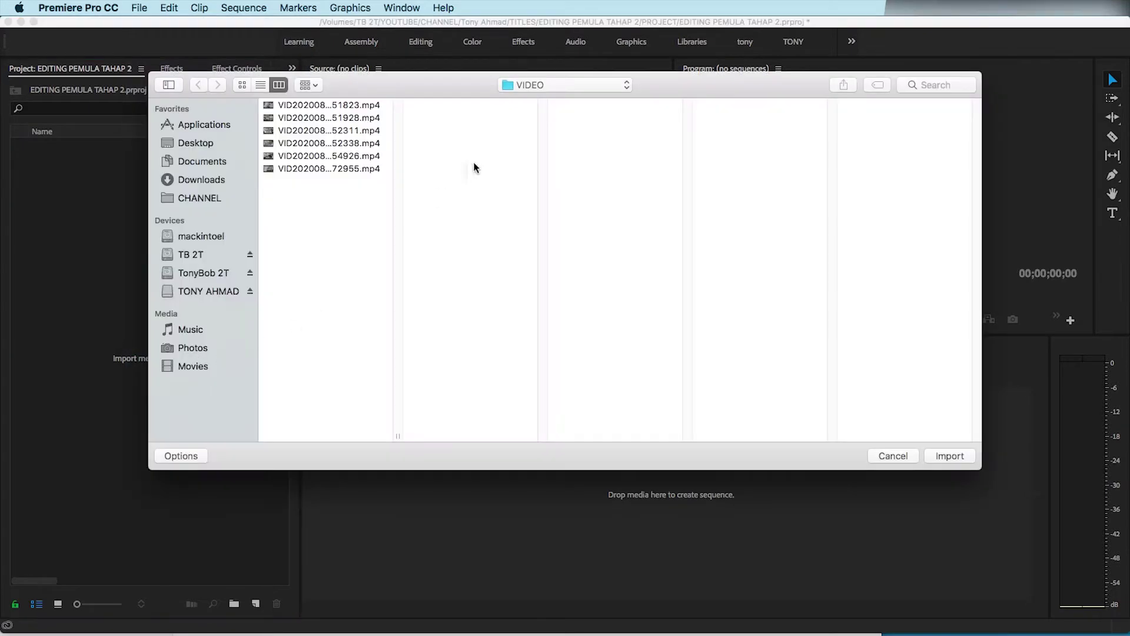
{"action": "left_click", "coordinate": [548, 87]}
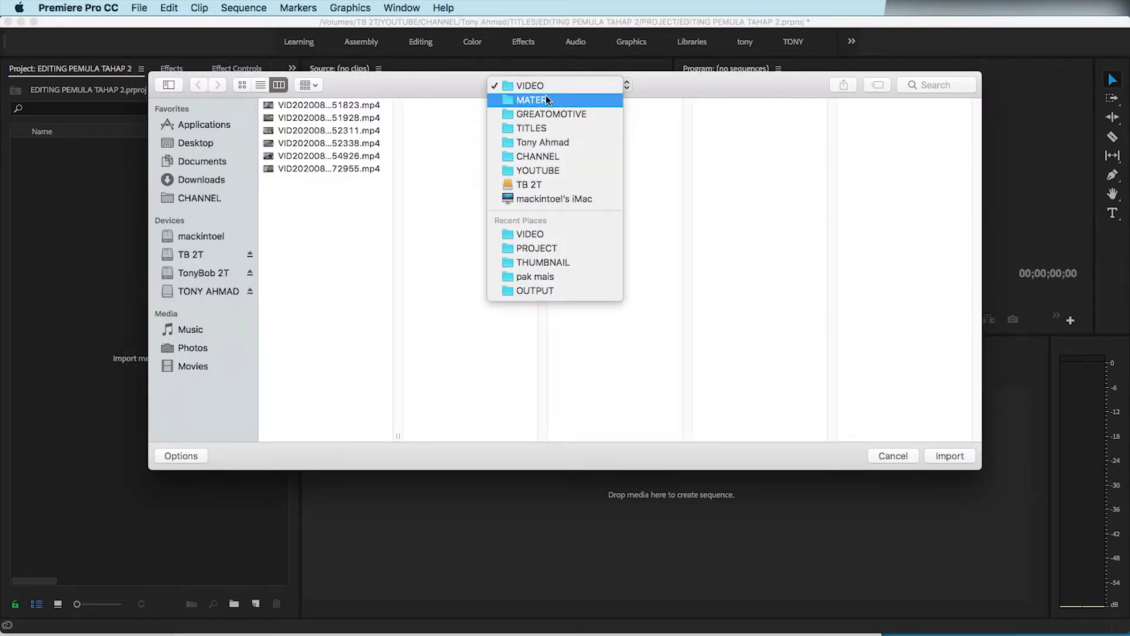
{"action": "left_click", "coordinate": [546, 99]}
{"action": "left_click", "coordinate": [868, 119]}
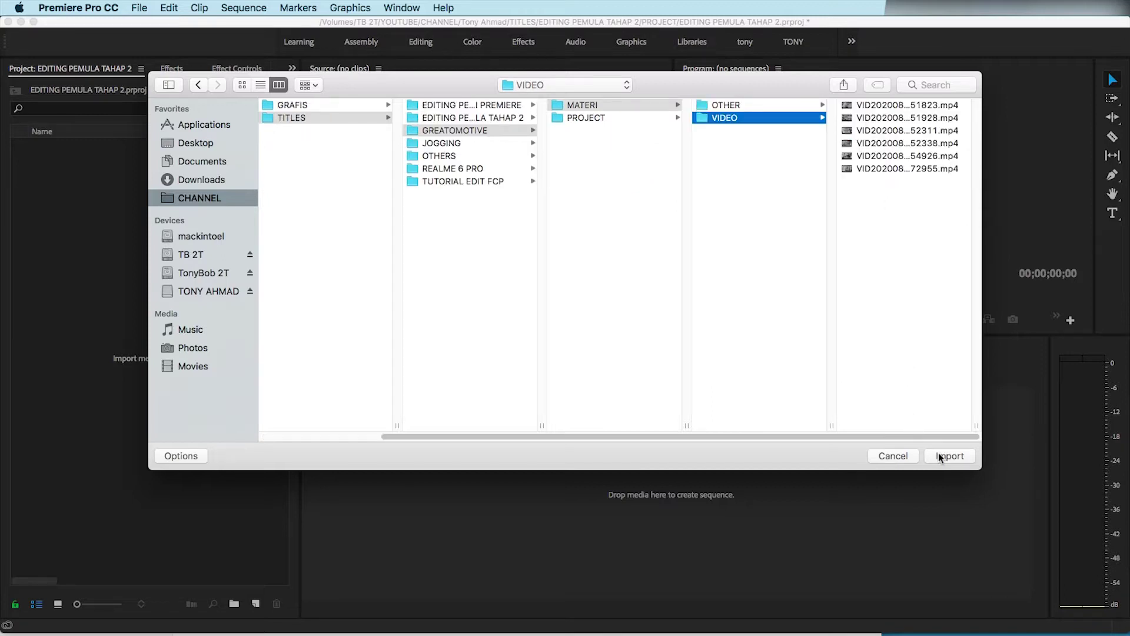
{"action": "left_click", "coordinate": [940, 458]}
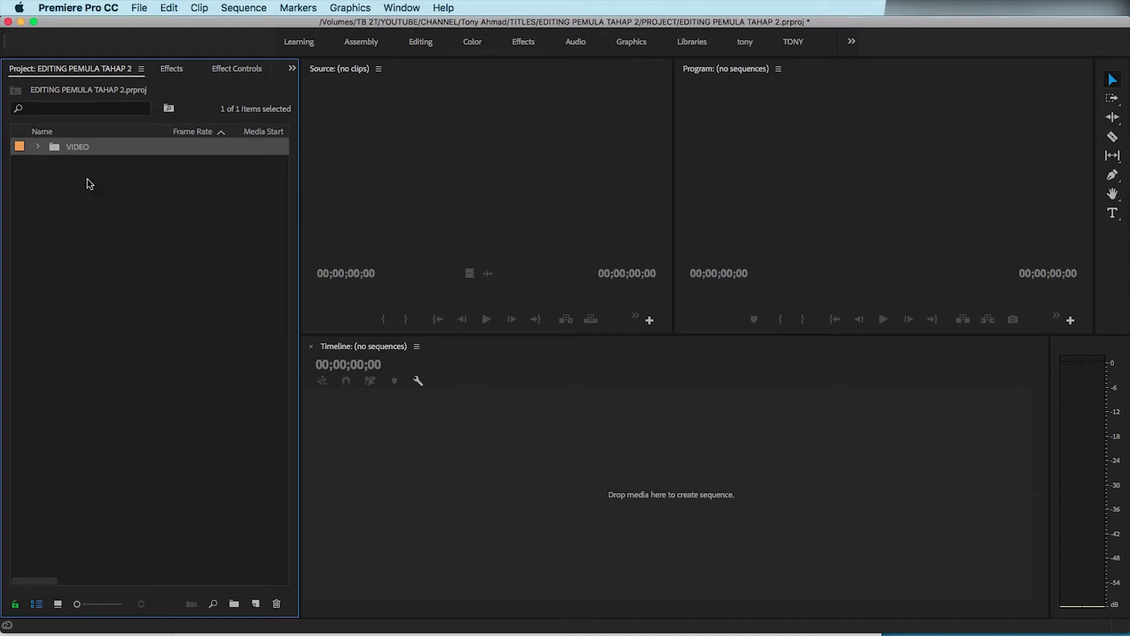
Expand the VIDEO bin and widen the Name column so full clip file names show
{"action": "left_click", "coordinate": [58, 160]}
{"action": "left_click", "coordinate": [40, 145]}
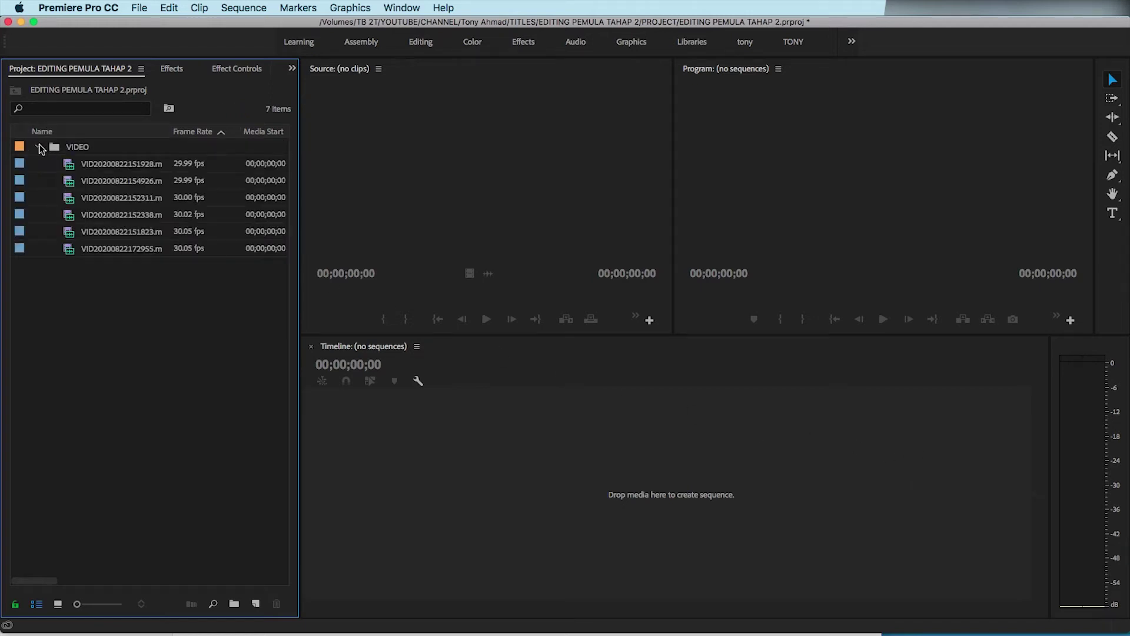
{"action": "left_click_drag", "start_coordinate": [169, 132], "coordinate": [195, 134]}
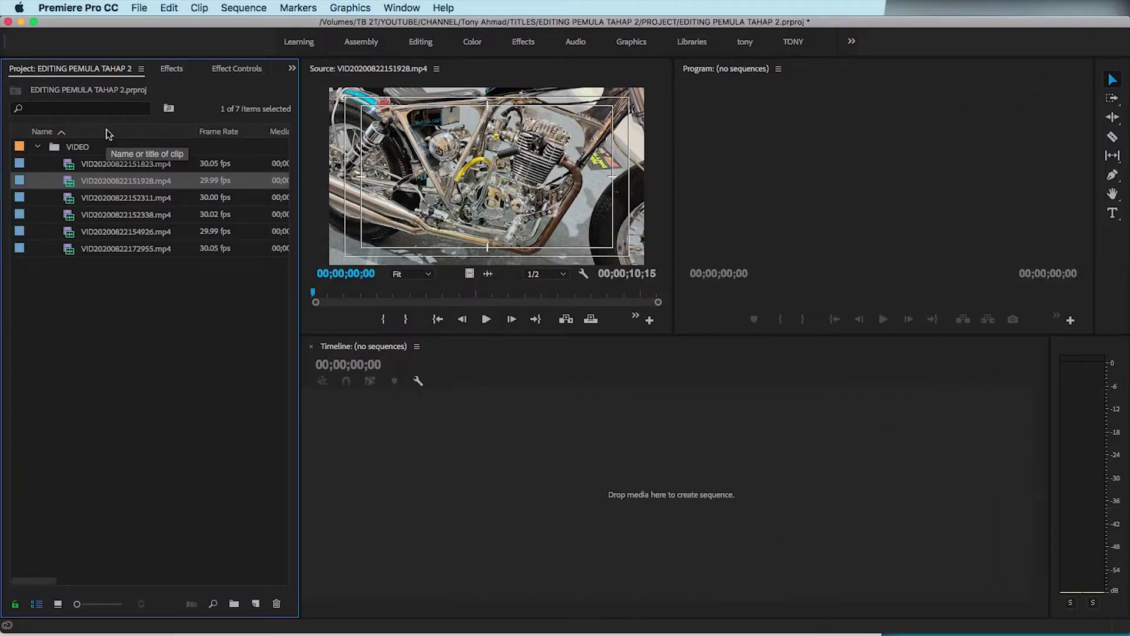
Preview VID20200822151823.mp4 and VID20200822151928.mp4 in the Source monitor by scrubbing through them
{"action": "double_click", "coordinate": [68, 165]}
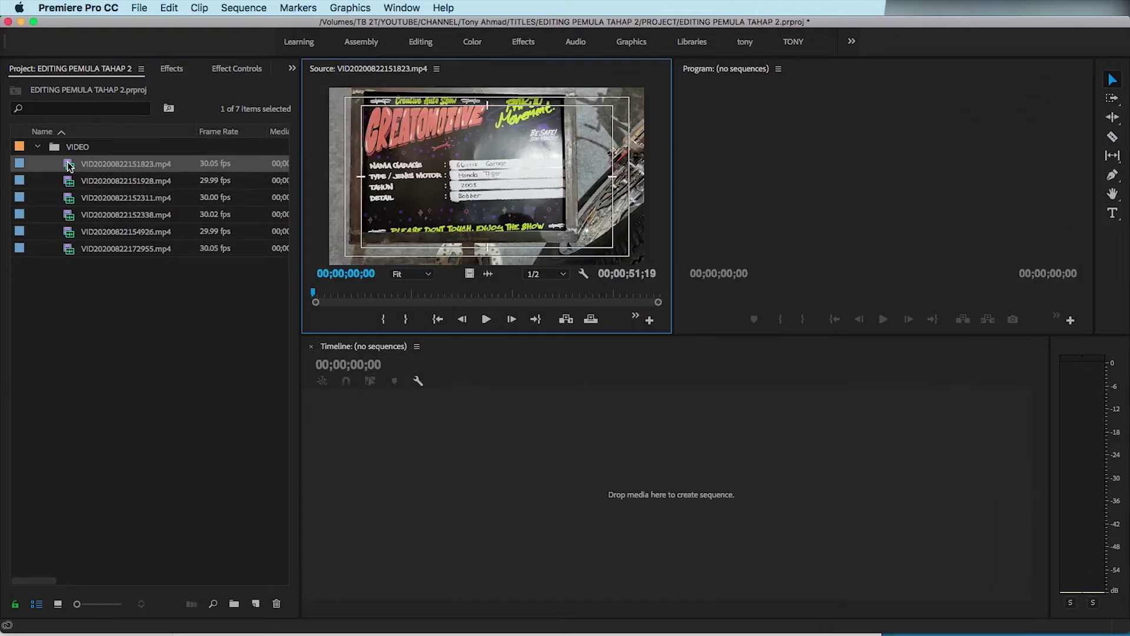
{"action": "left_click_drag", "start_coordinate": [315, 294], "coordinate": [639, 302]}
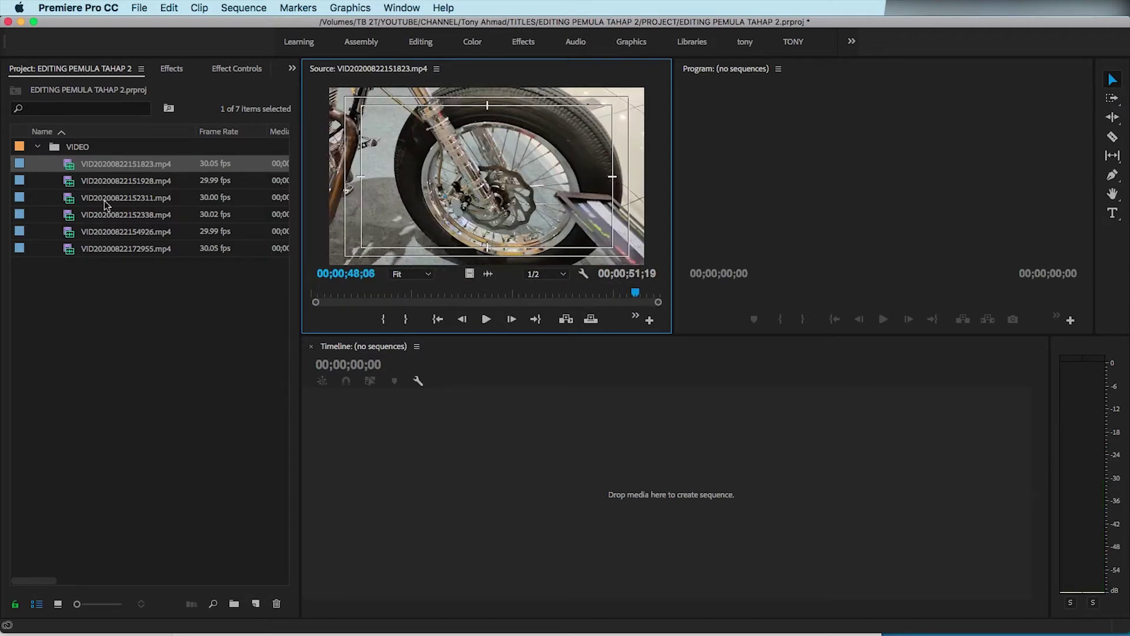
{"action": "double_click", "coordinate": [70, 183]}
{"action": "left_click_drag", "start_coordinate": [321, 298], "coordinate": [615, 302]}
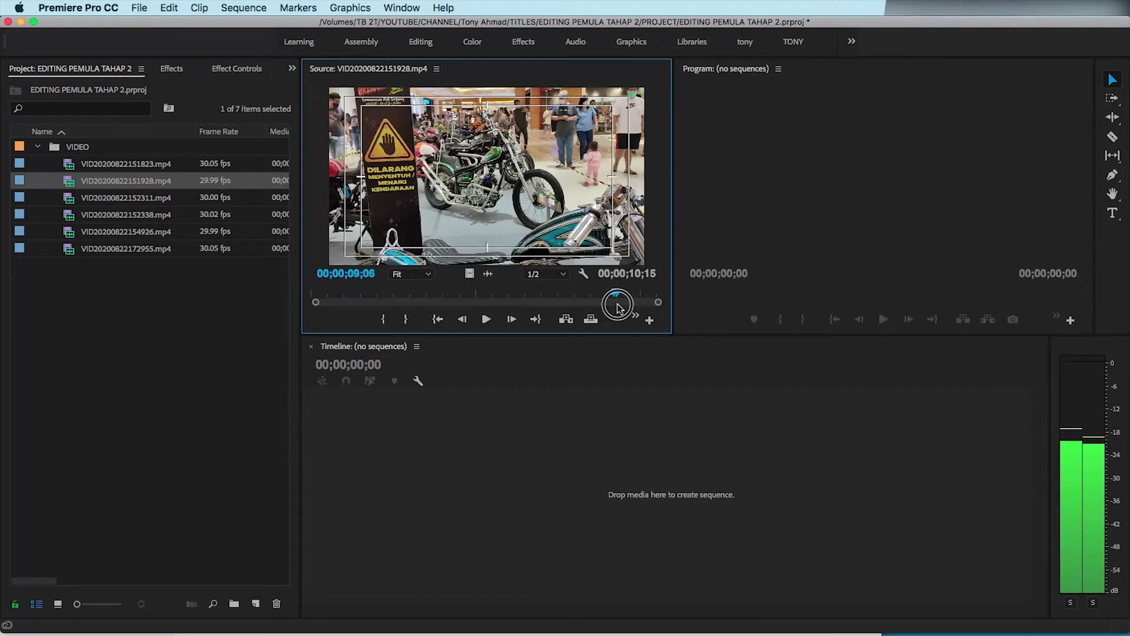
Create a Custom-mode 1920×1080, 25 fps sequence named EDITING TAHAP 2
{"action": "right_click", "coordinate": [90, 321]}
{"action": "mouse_move", "coordinate": [143, 385]}
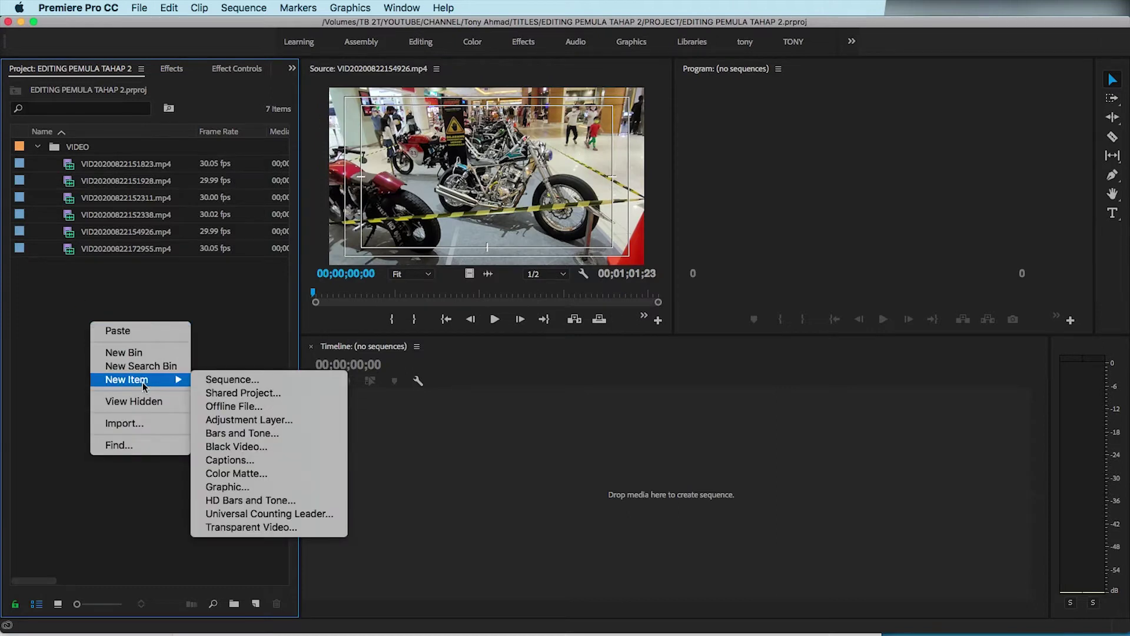
{"action": "left_click", "coordinate": [204, 380]}
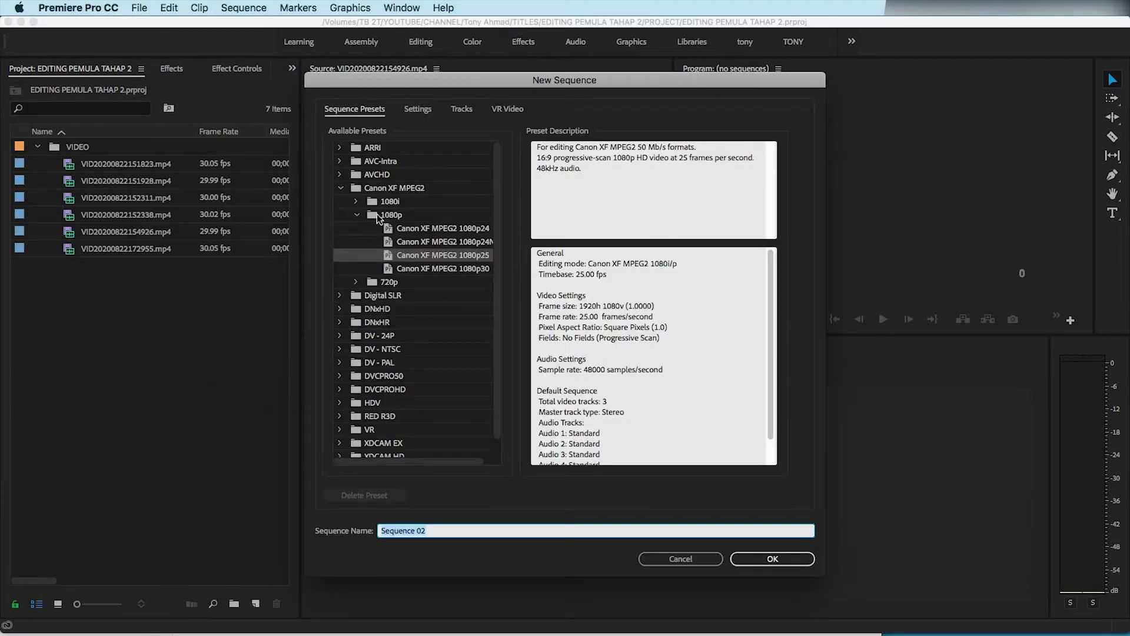
{"action": "left_click", "coordinate": [418, 109]}
{"action": "left_click", "coordinate": [488, 130]}
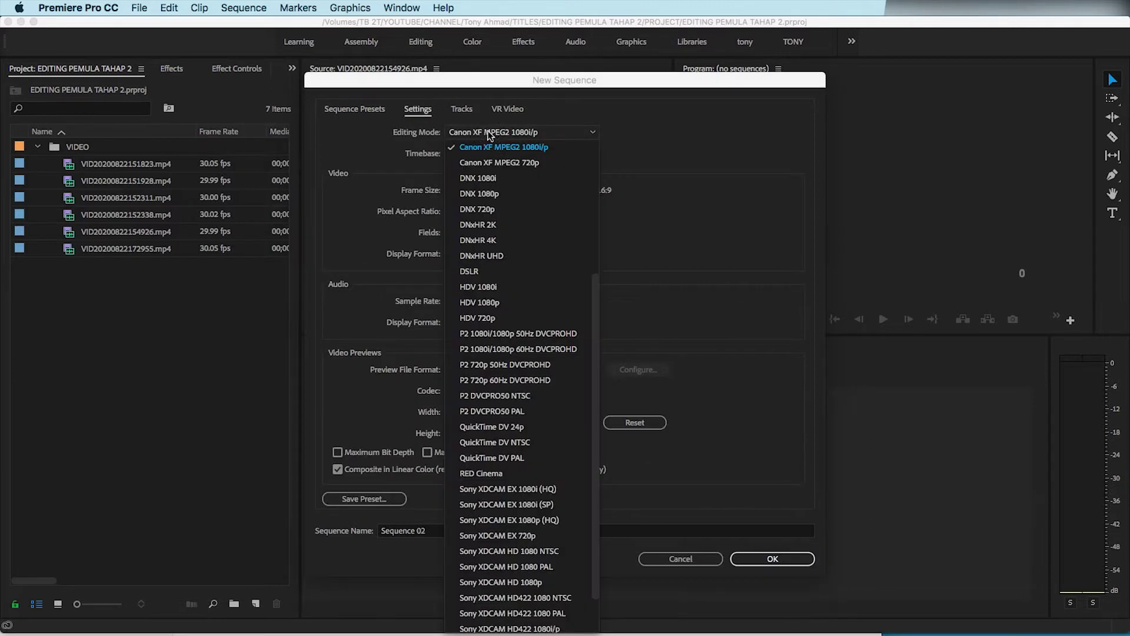
{"action": "left_click", "coordinate": [475, 147]}
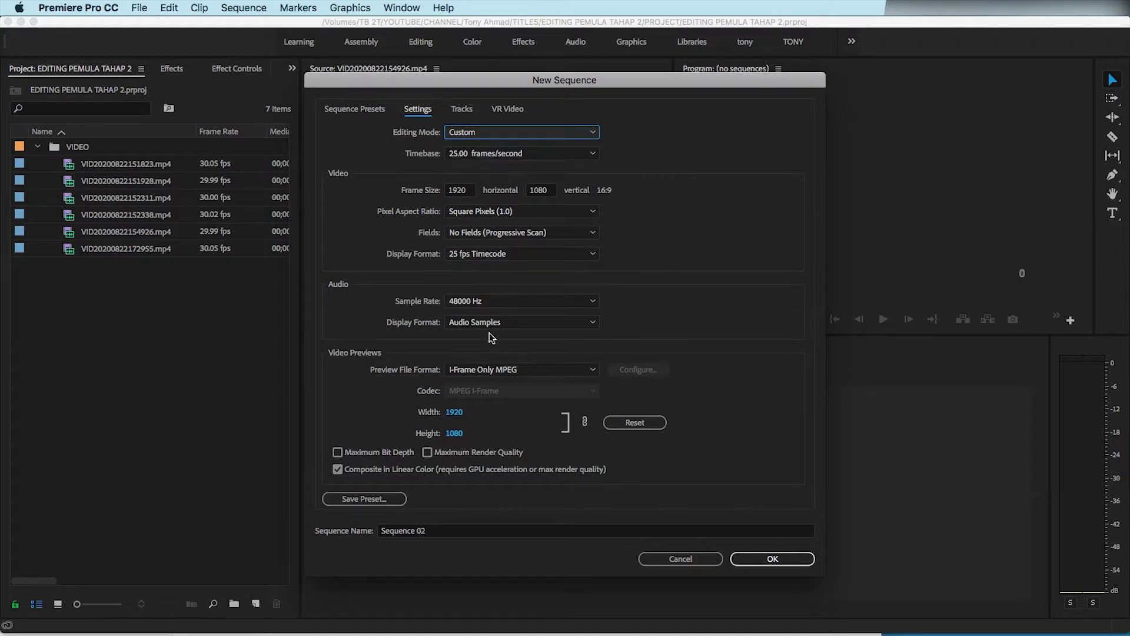
{"action": "left_click", "coordinate": [442, 531]}
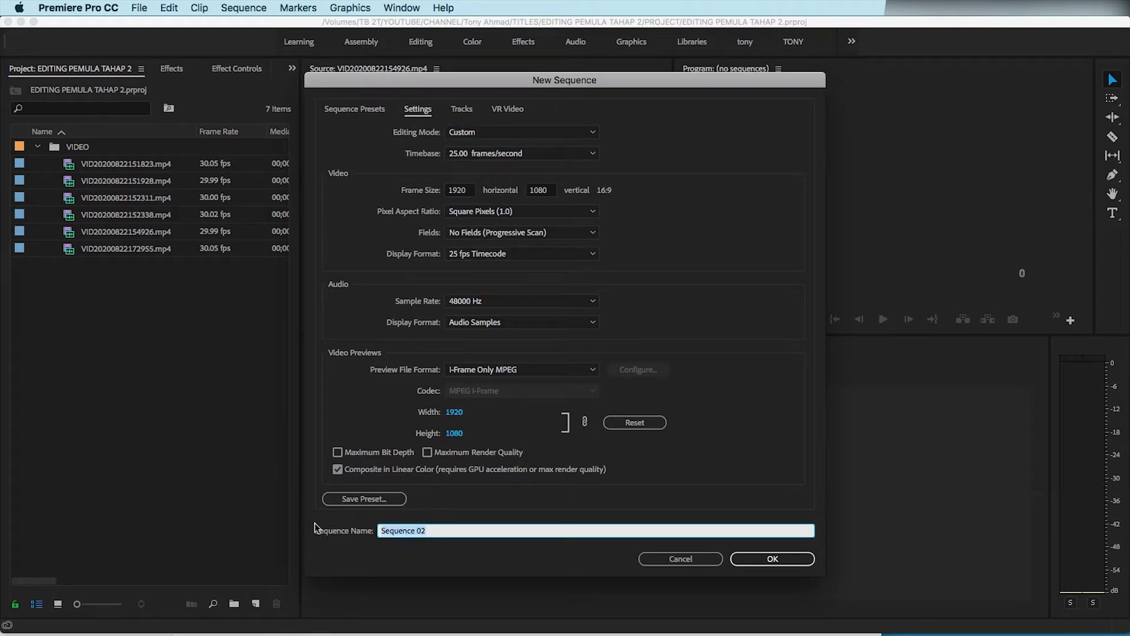
{"action": "type", "text": "E"}
{"action": "key", "text": "Return"}
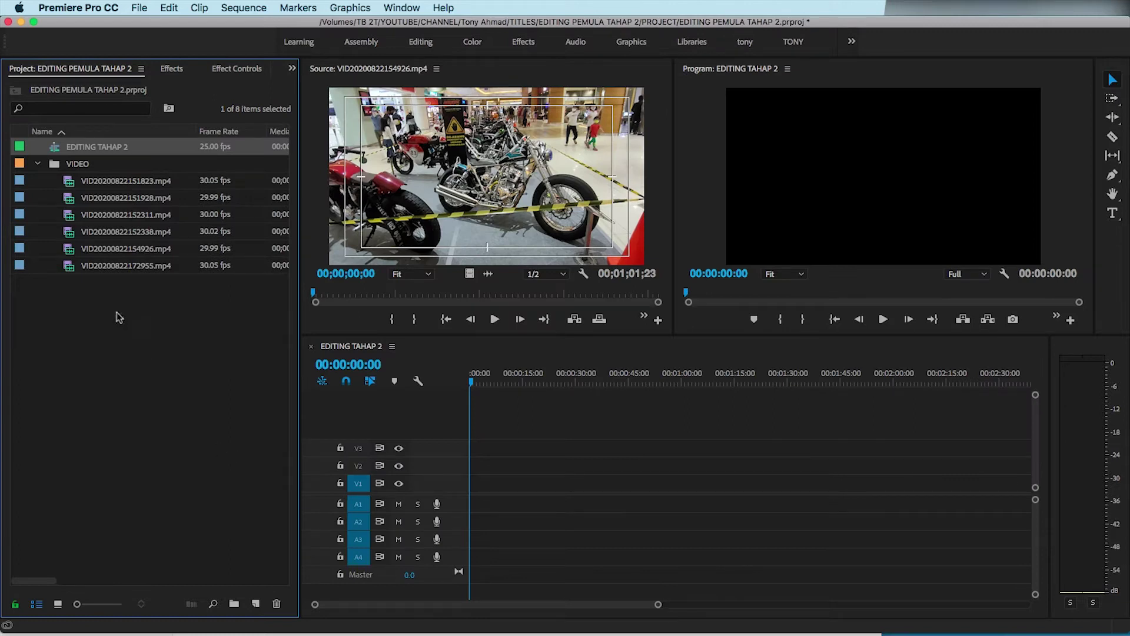
{"action": "left_click", "coordinate": [103, 292]}
{"action": "double_click", "coordinate": [69, 268]}
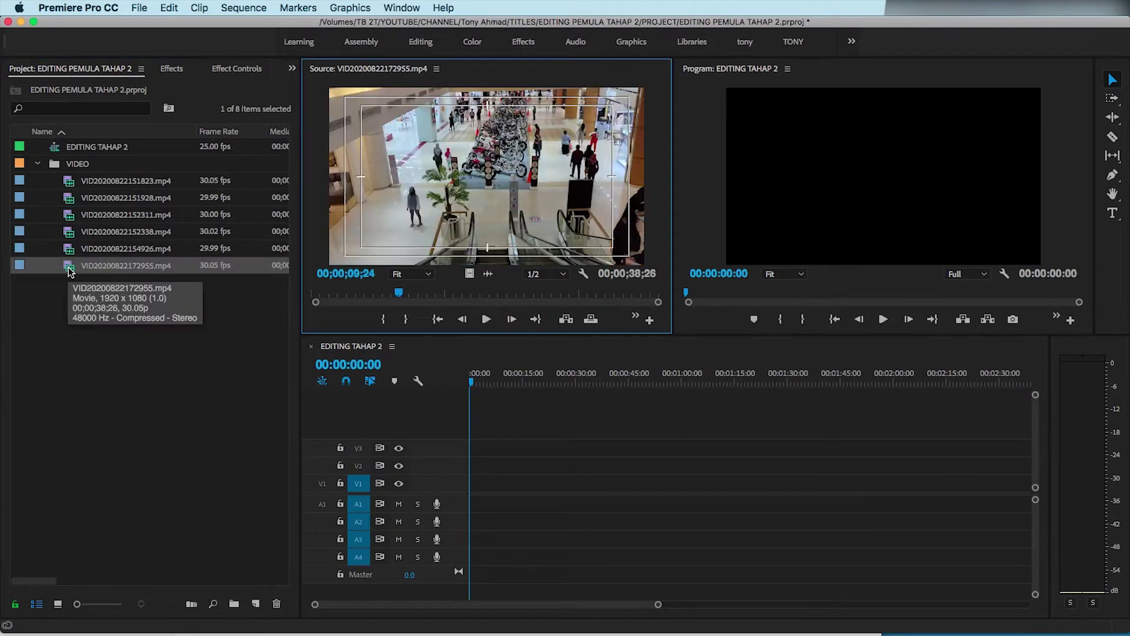
{"action": "left_click_drag", "start_coordinate": [396, 192], "coordinate": [465, 485]}
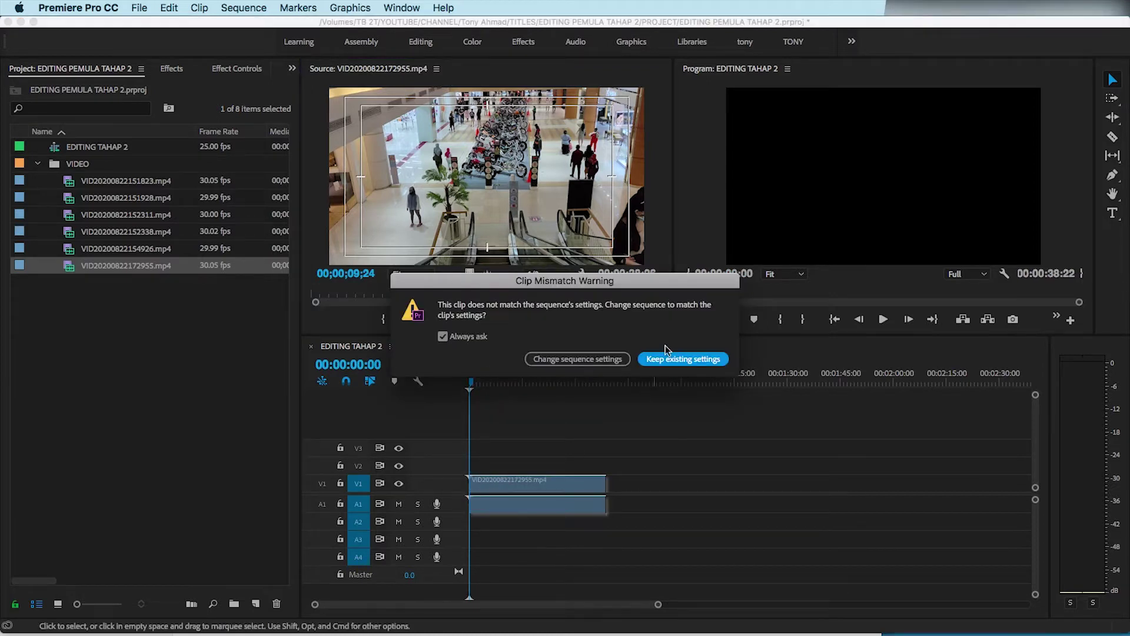
{"action": "left_click", "coordinate": [667, 355]}
{"action": "left_click", "coordinate": [933, 319]}
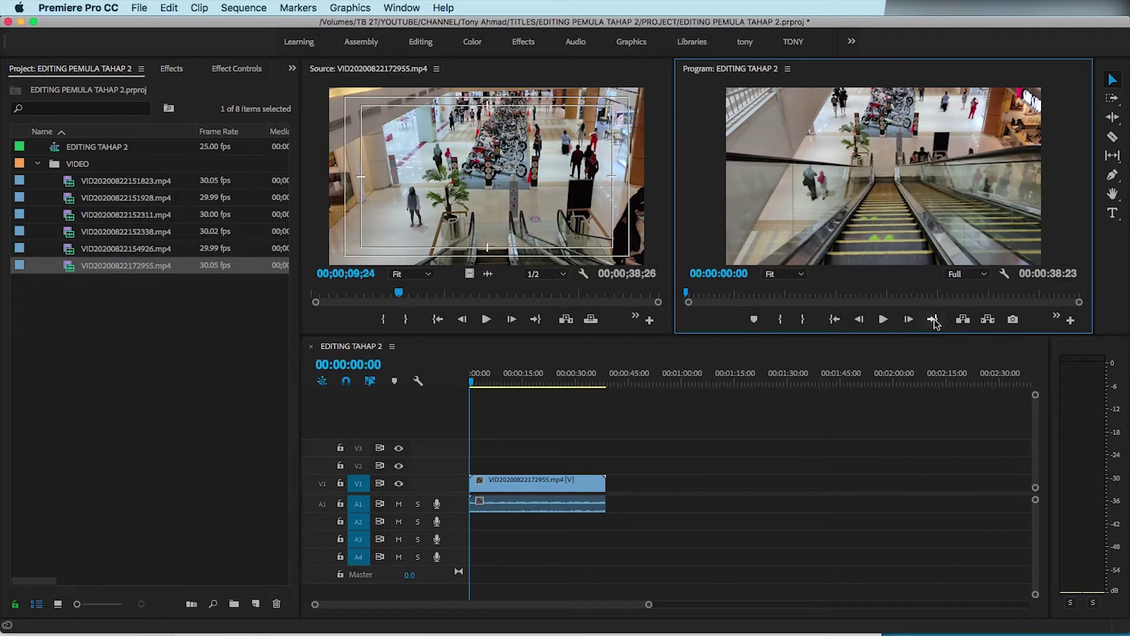
{"action": "double_click", "coordinate": [71, 255]}
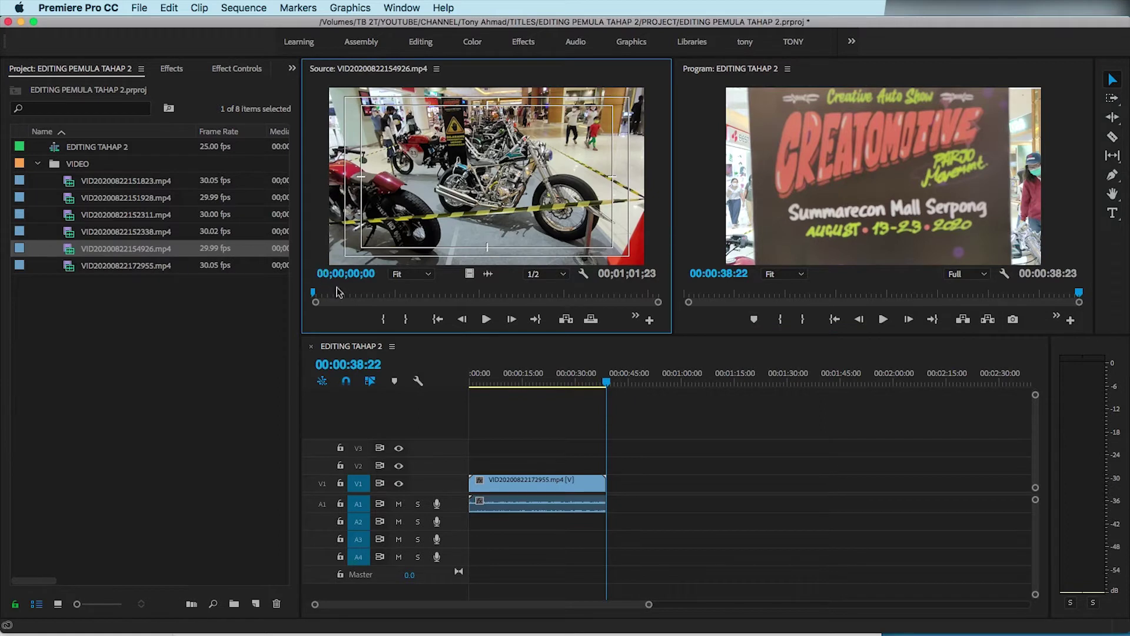
{"action": "left_click_drag", "start_coordinate": [339, 293], "coordinate": [306, 301]}
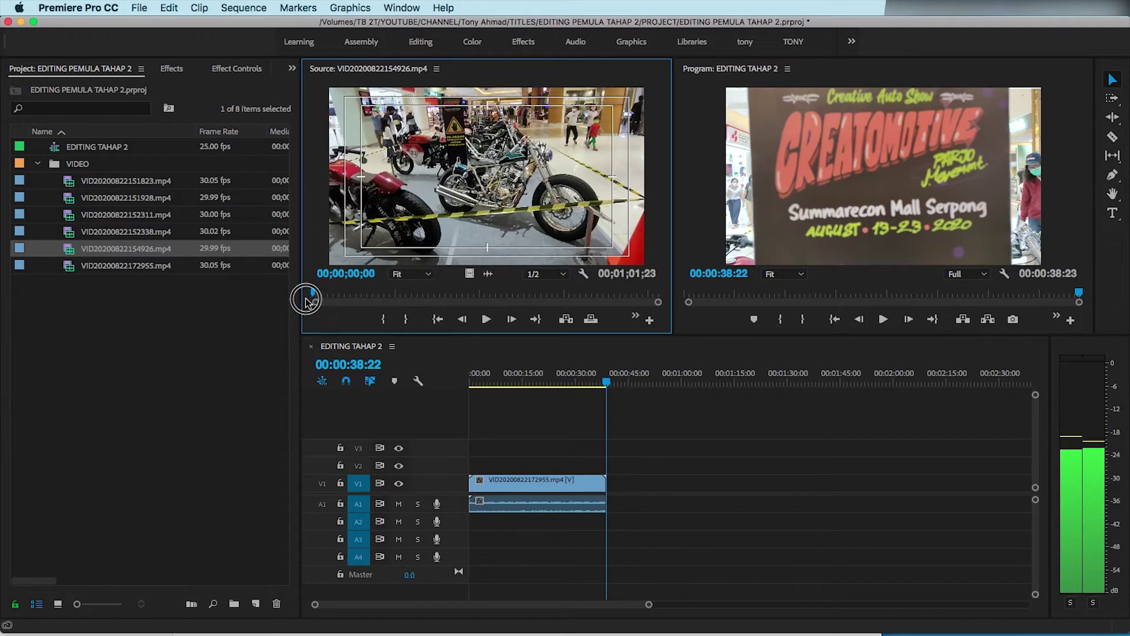
{"action": "left_click_drag", "start_coordinate": [463, 235], "coordinate": [654, 487]}
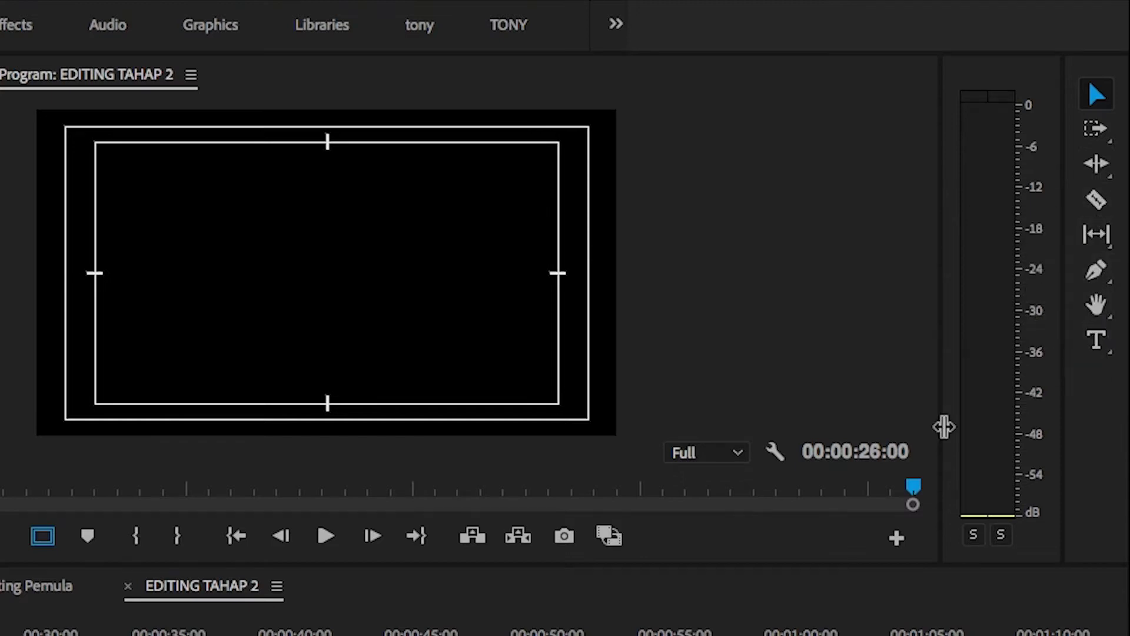
Append VID20200822151823.mp4 and VID20200822151928.mp4 to the end of the sequence
{"action": "double_click", "coordinate": [69, 183]}
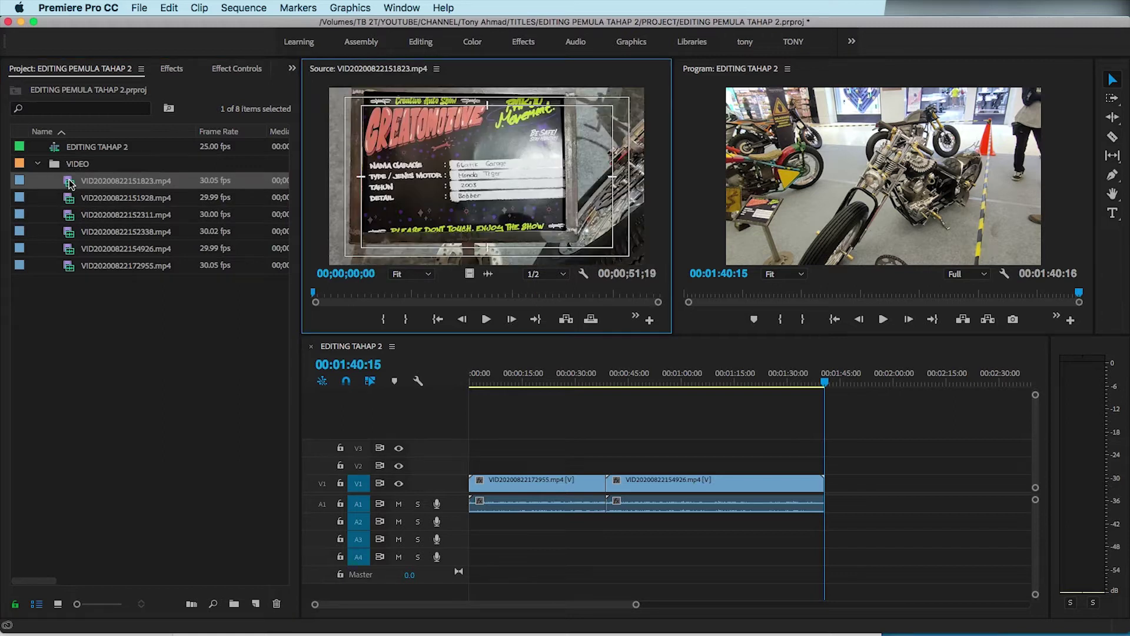
{"action": "left_click_drag", "start_coordinate": [463, 268], "coordinate": [823, 488]}
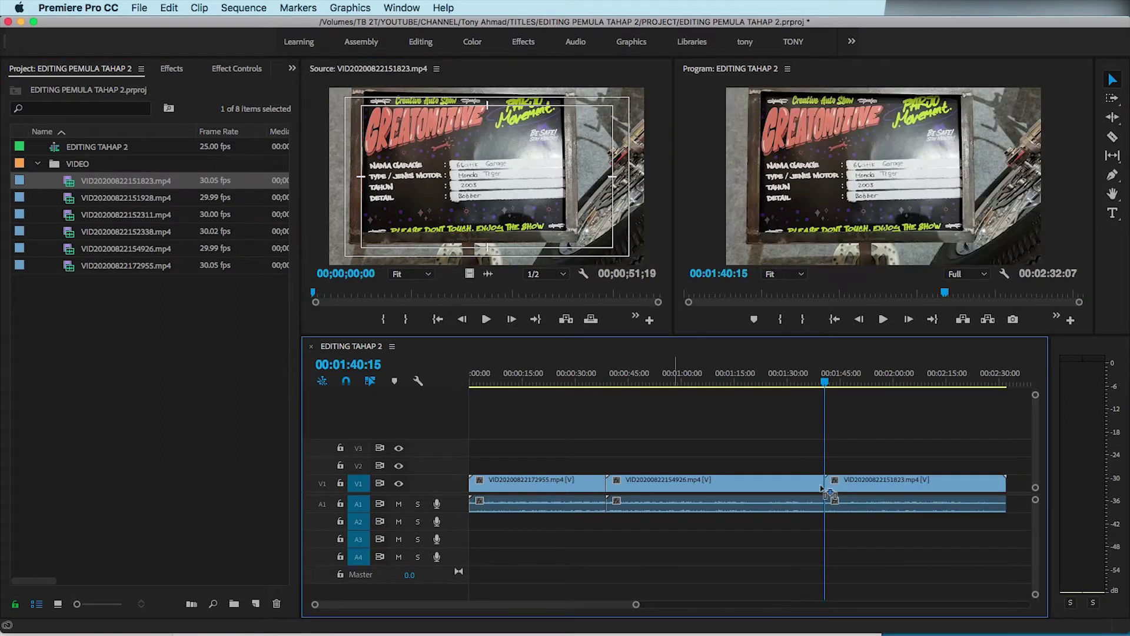
{"action": "left_click", "coordinate": [932, 319]}
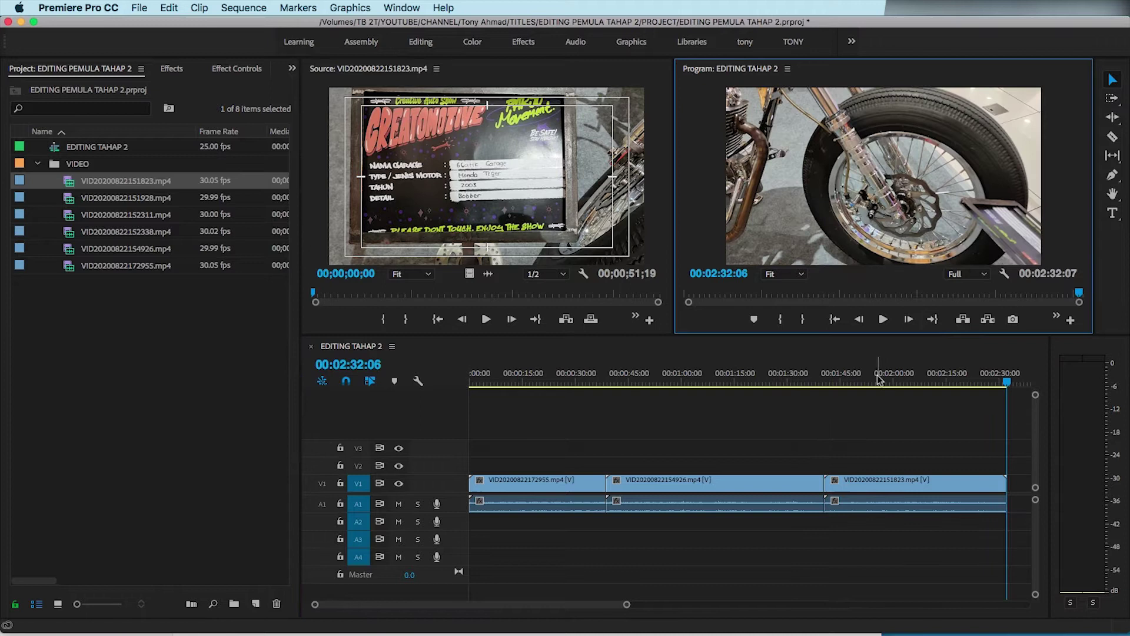
{"action": "double_click", "coordinate": [76, 199]}
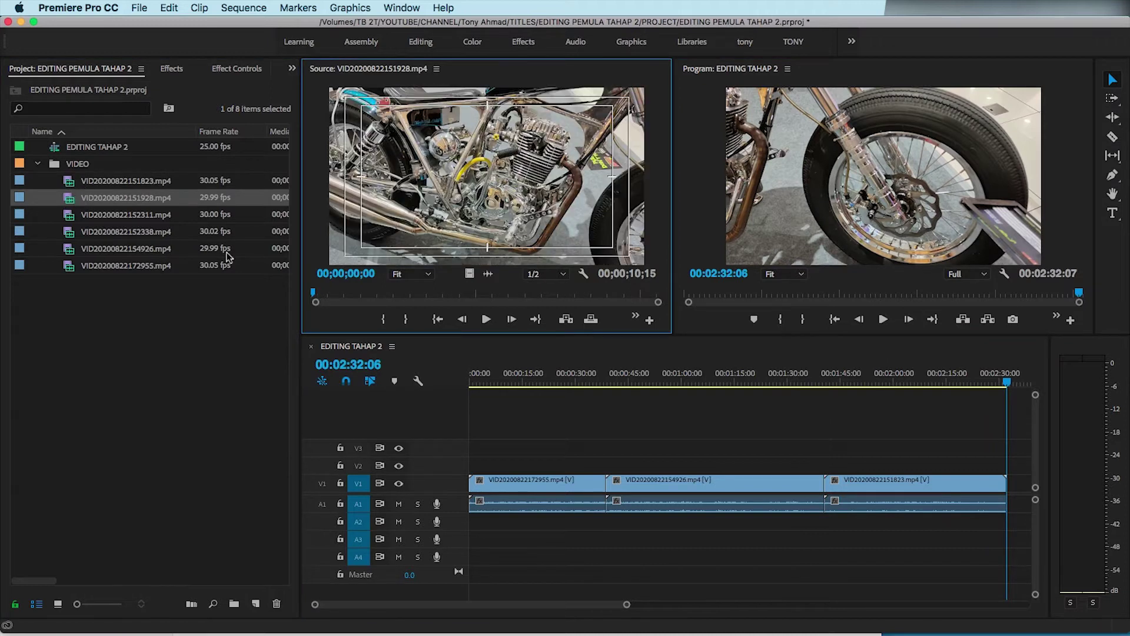
{"action": "left_click_drag", "start_coordinate": [414, 281], "coordinate": [1013, 485]}
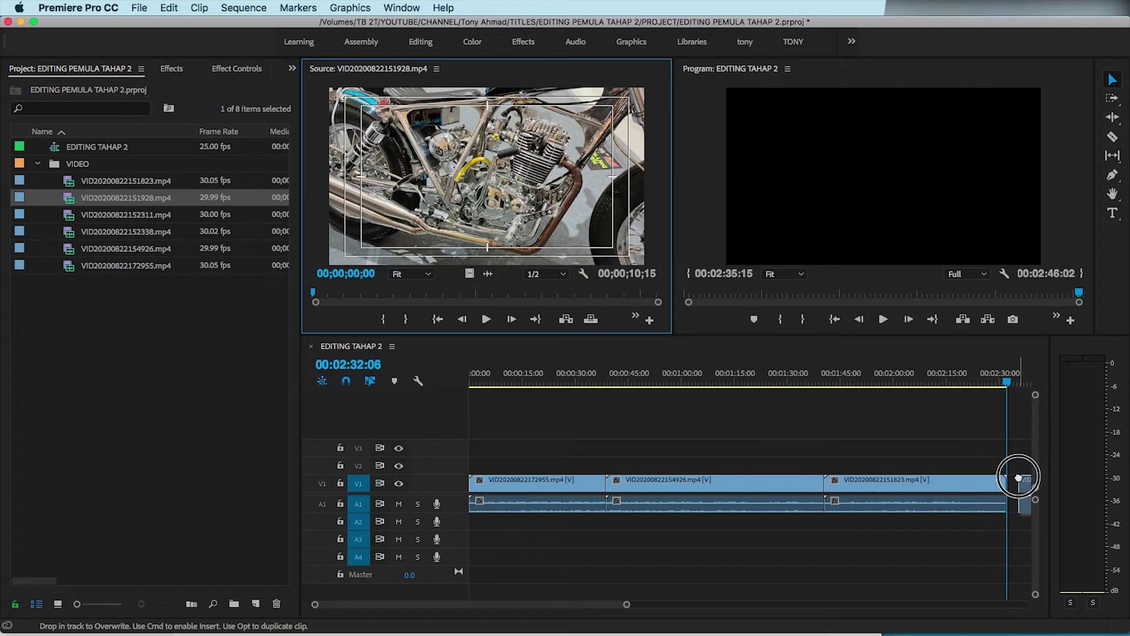
{"action": "left_click", "coordinate": [933, 319]}
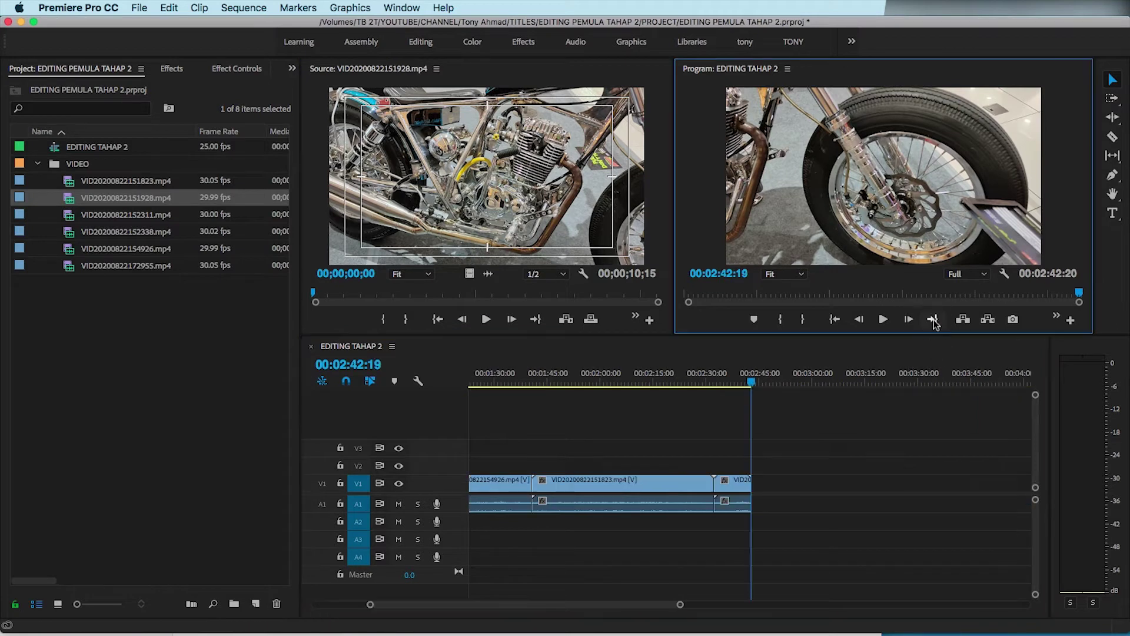
Append VID20200822152311.mp4 and VID20200822152338.mp4 after them, bringing the sequence to 00:03:20:07
{"action": "double_click", "coordinate": [67, 220]}
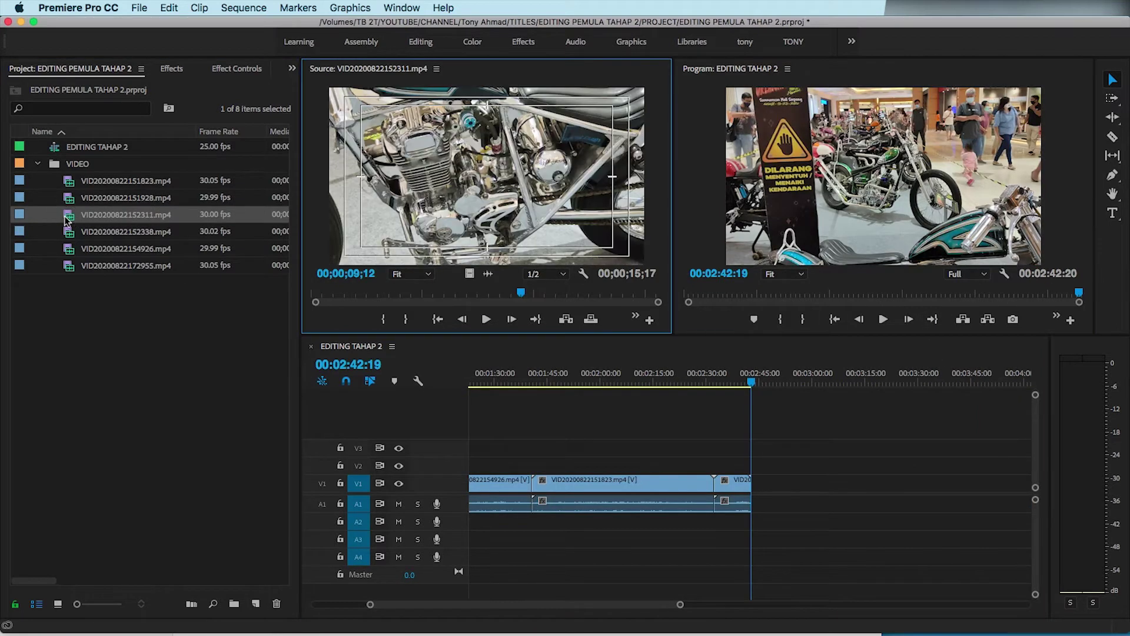
{"action": "left_click_drag", "start_coordinate": [541, 213], "coordinate": [759, 512]}
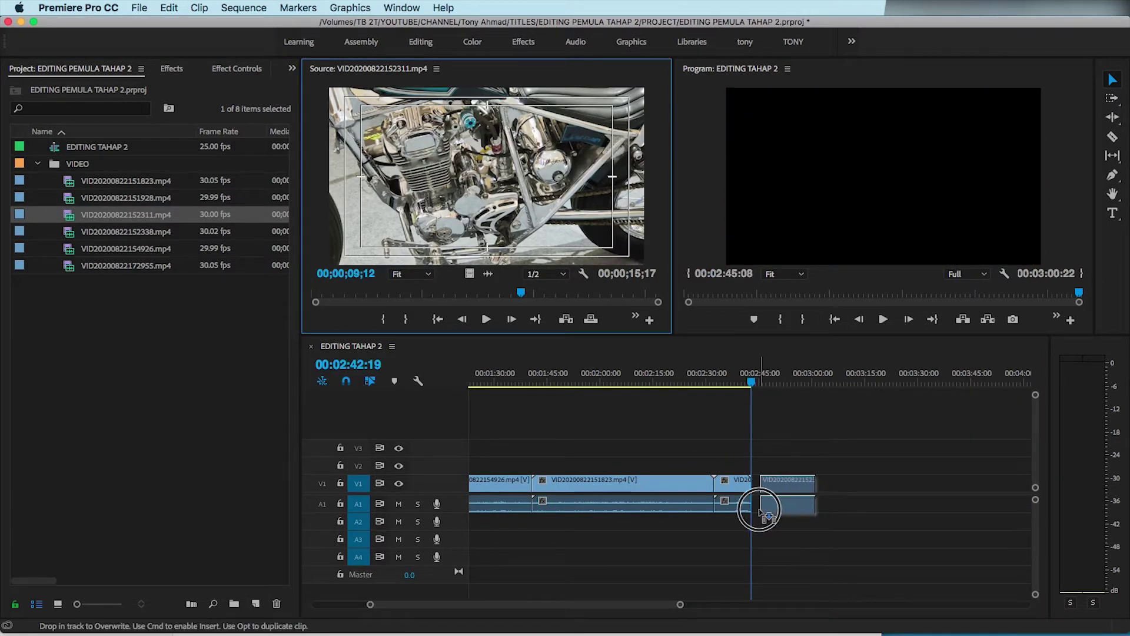
{"action": "left_click", "coordinate": [933, 319]}
{"action": "double_click", "coordinate": [71, 234]}
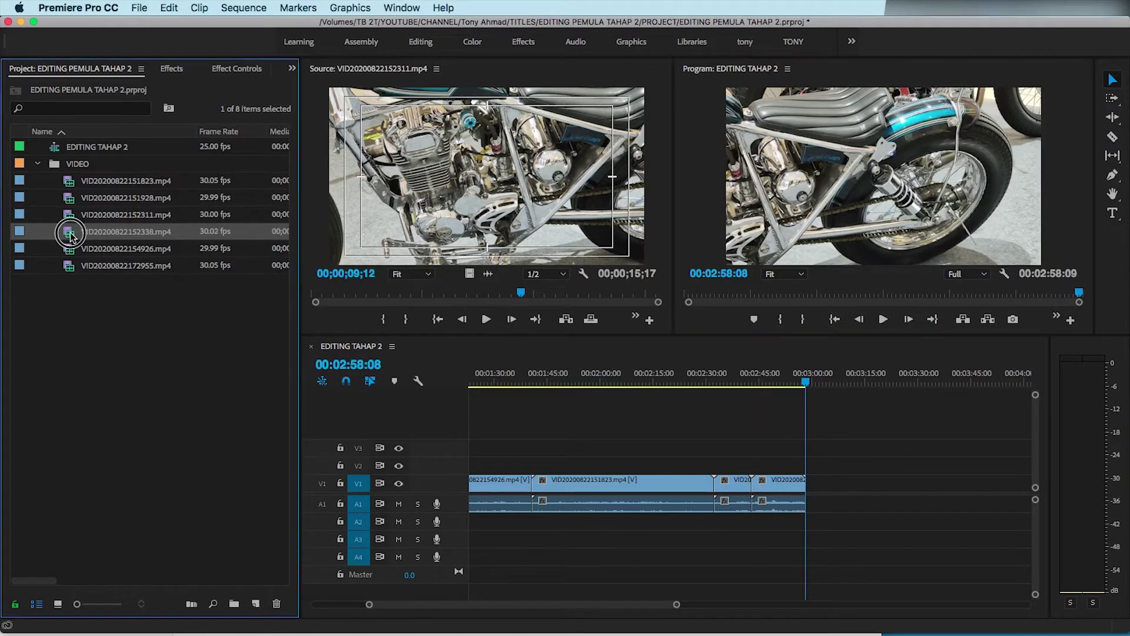
{"action": "left_click_drag", "start_coordinate": [517, 202], "coordinate": [814, 505]}
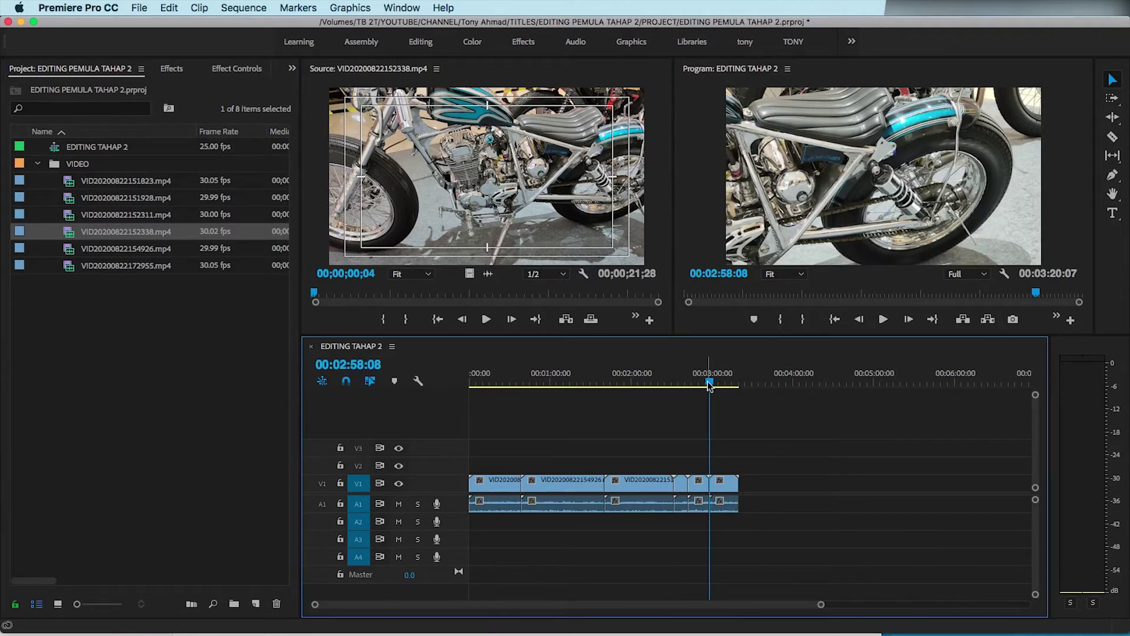
{"action": "key", "text": "backslash"}
{"action": "left_click_drag", "start_coordinate": [711, 378], "coordinate": [435, 399]}
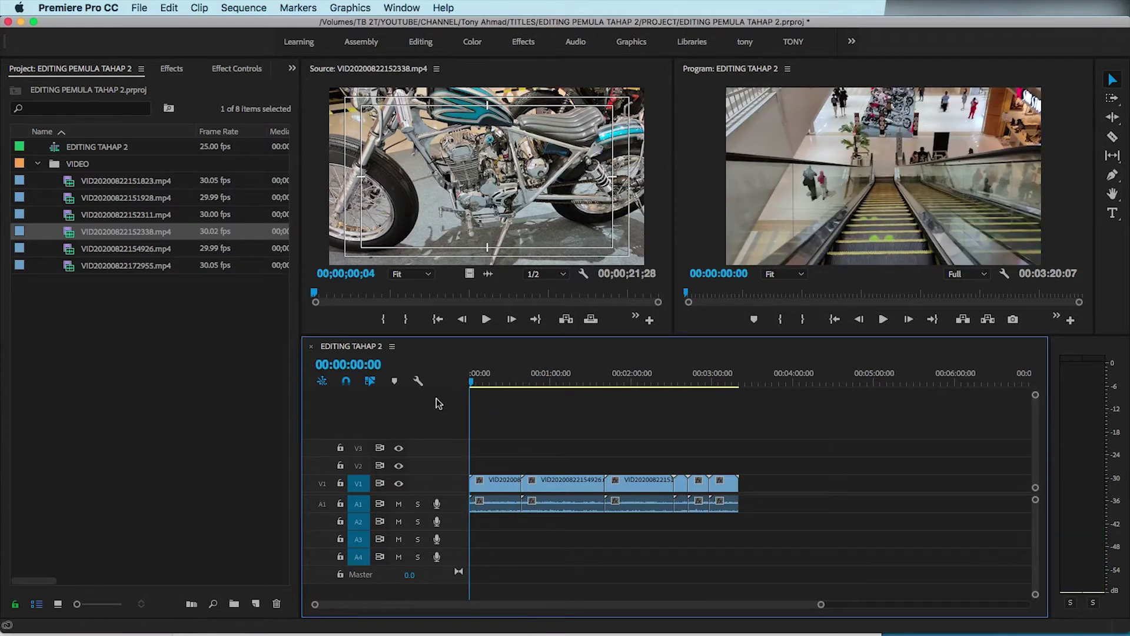
{"action": "key", "text": "backslash"}
{"action": "key", "text": "equal"}
{"action": "key", "text": "equal"}
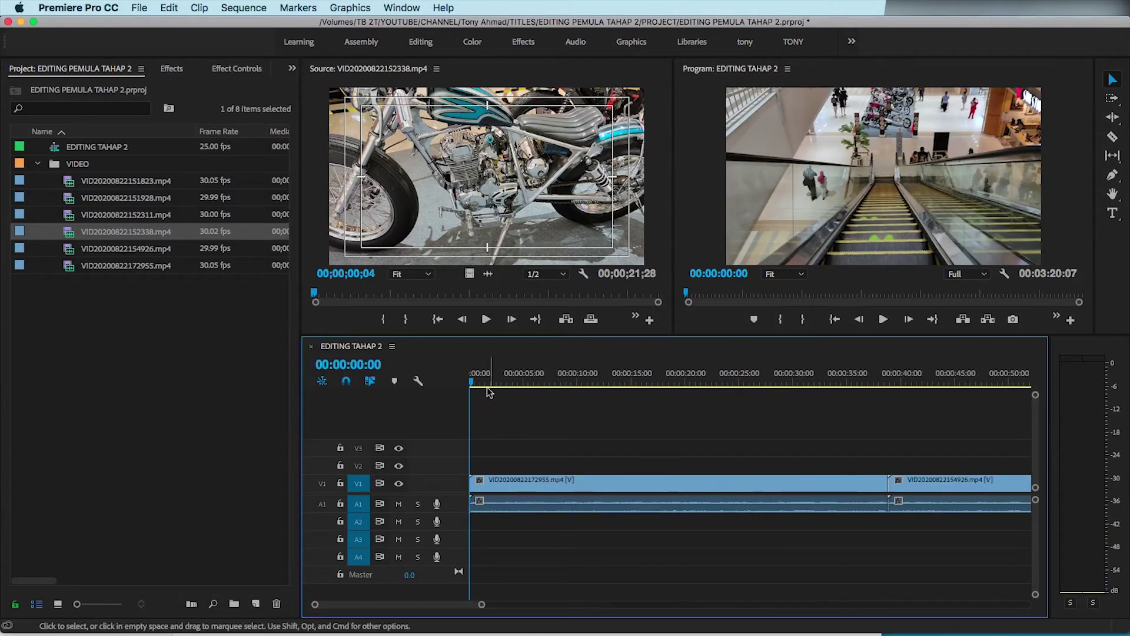
{"action": "left_click_drag", "start_coordinate": [300, 382], "coordinate": [168, 377]}
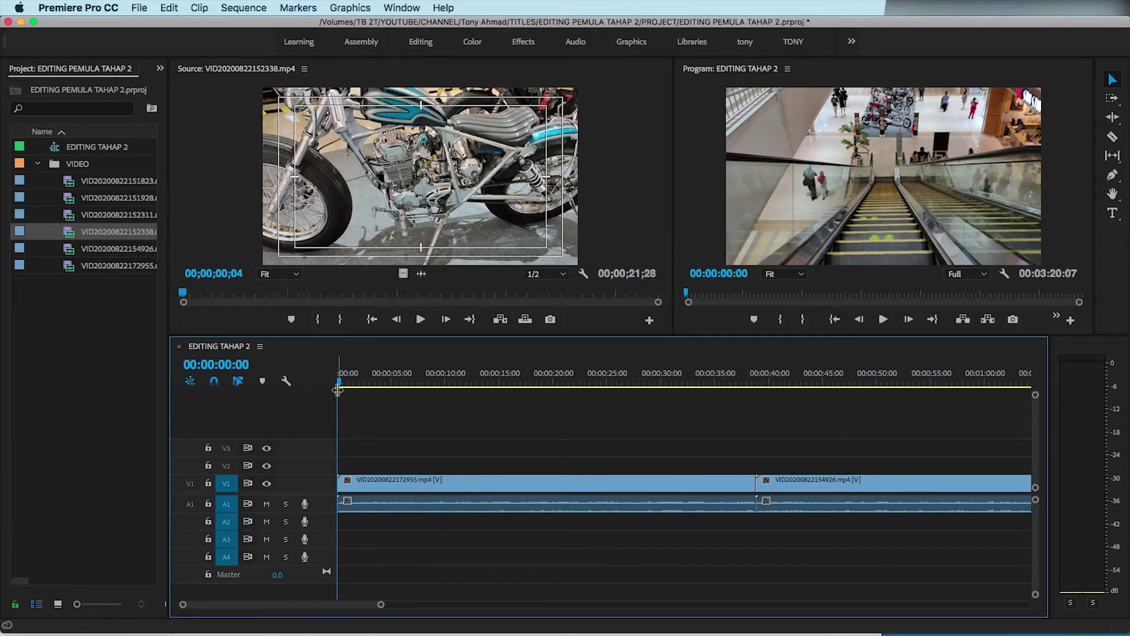
Scrub through the opening and middle clips up to about two minutes in
{"action": "left_click_drag", "start_coordinate": [339, 382], "coordinate": [800, 474]}
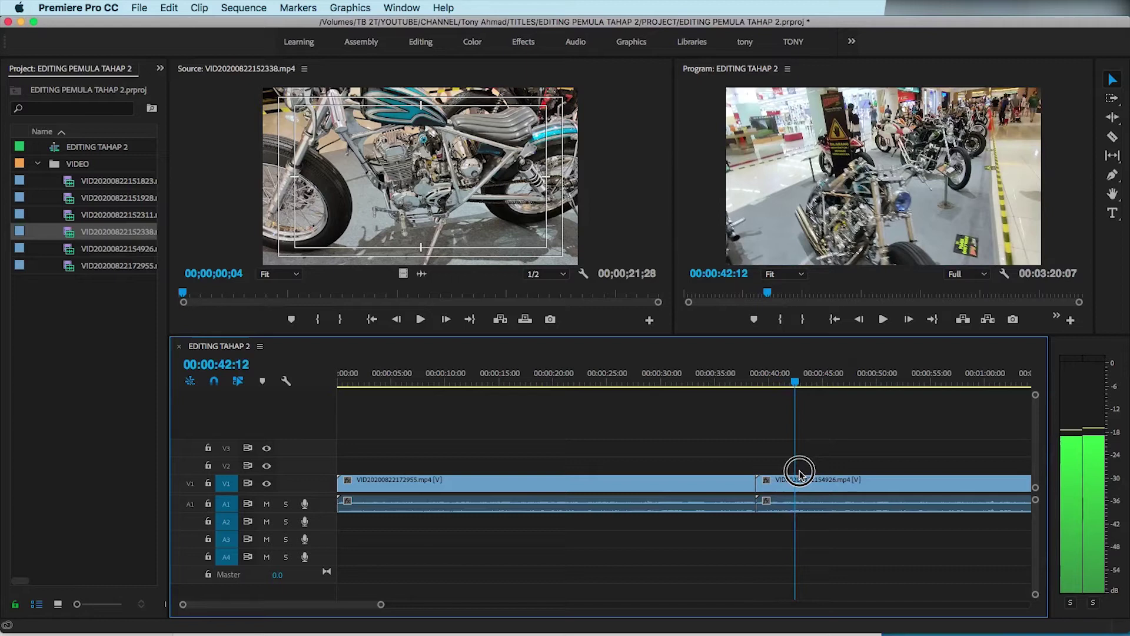
{"action": "left_click_drag", "start_coordinate": [799, 474], "coordinate": [984, 454]}
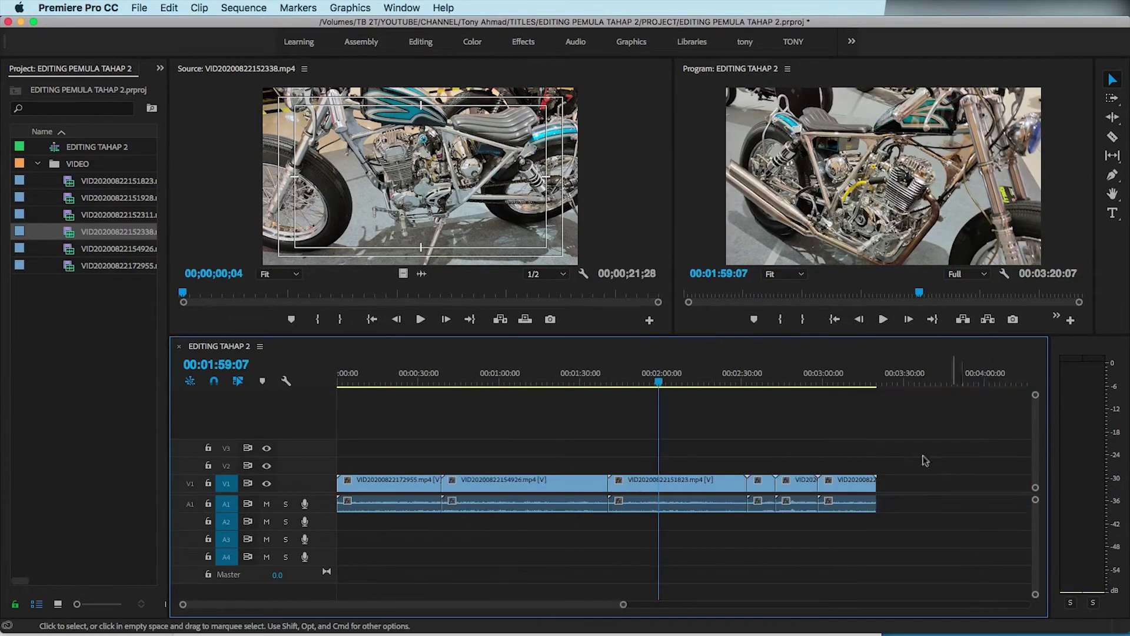
{"action": "left_click", "coordinate": [699, 384]}
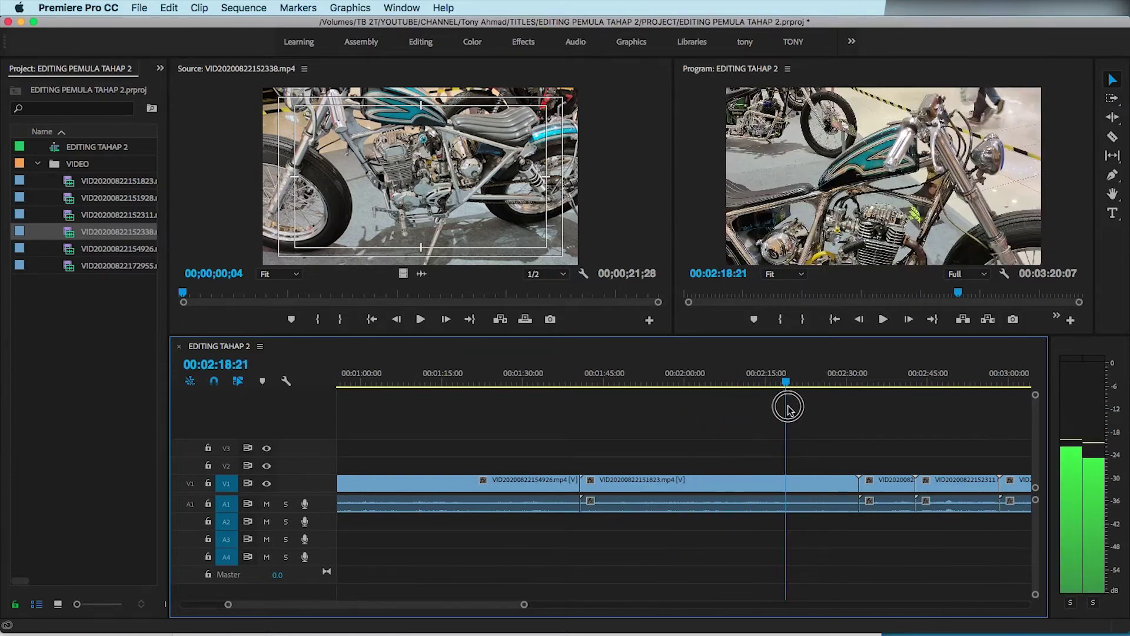
{"action": "left_click_drag", "start_coordinate": [698, 384], "coordinate": [975, 460]}
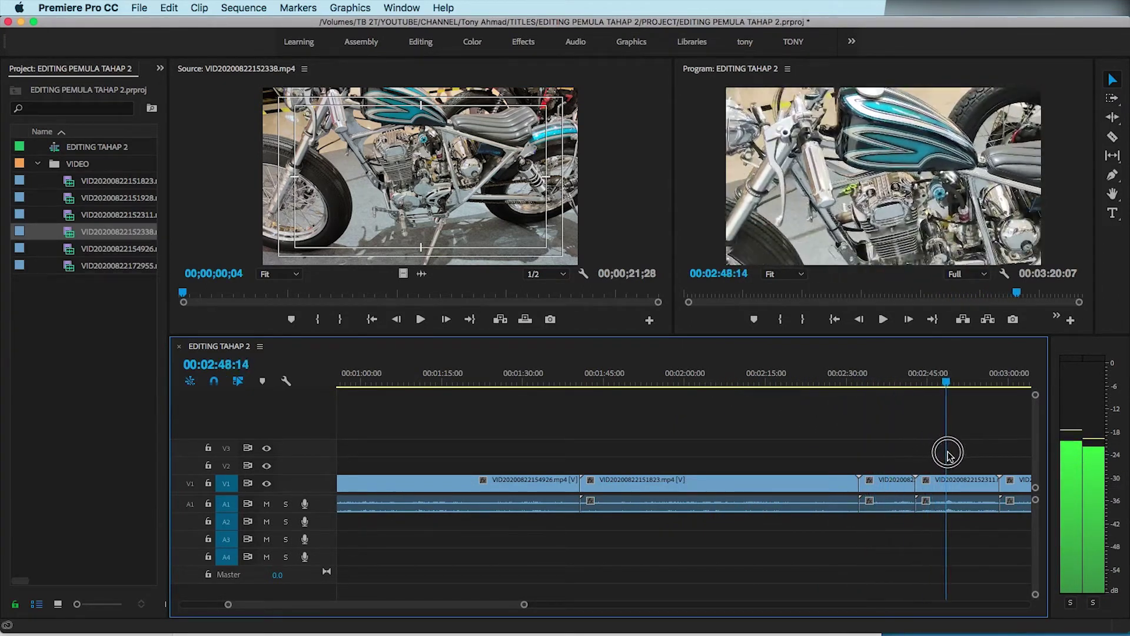
Review the last clips through the 00:03:20:07 end, then save the project
{"action": "key", "text": "="}
{"action": "key", "text": "="}
{"action": "left_click", "coordinate": [690, 384]}
{"action": "left_click_drag", "start_coordinate": [692, 385], "coordinate": [810, 415]}
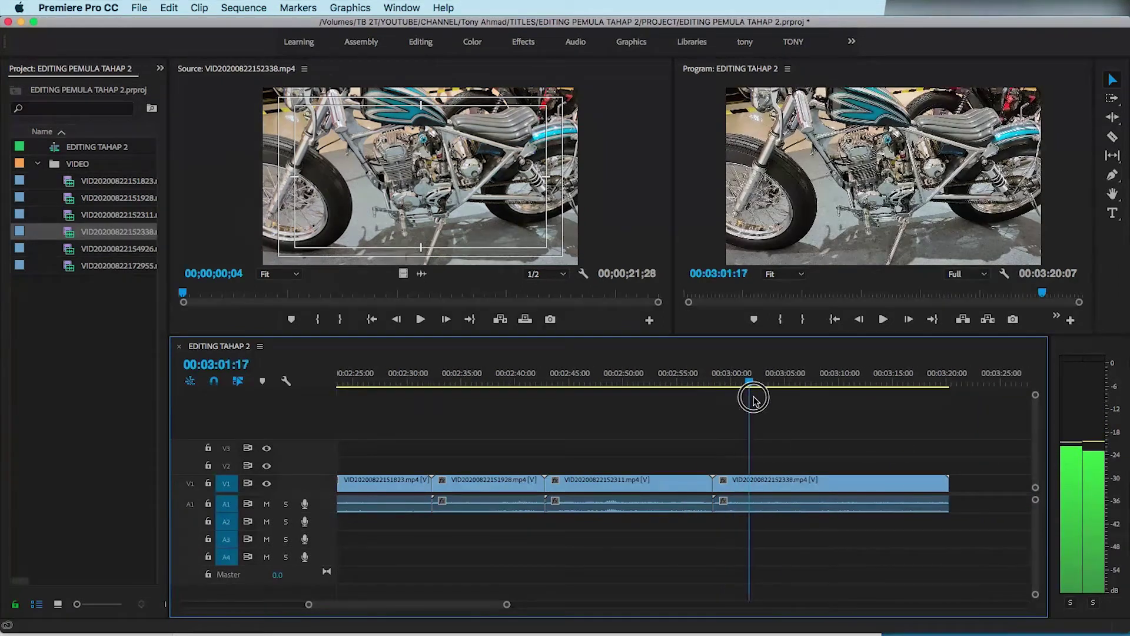
{"action": "left_click_drag", "start_coordinate": [830, 423], "coordinate": [936, 481]}
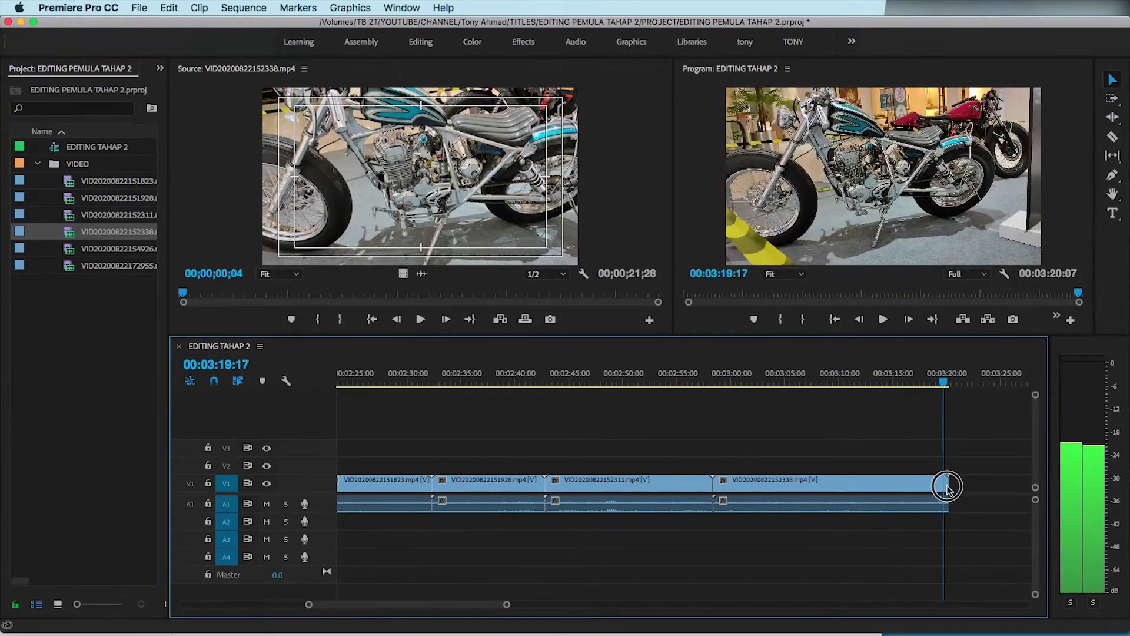
{"action": "left_click_drag", "start_coordinate": [936, 481], "coordinate": [952, 501]}
{"action": "key", "text": "minus"}
{"action": "key", "text": "minus"}
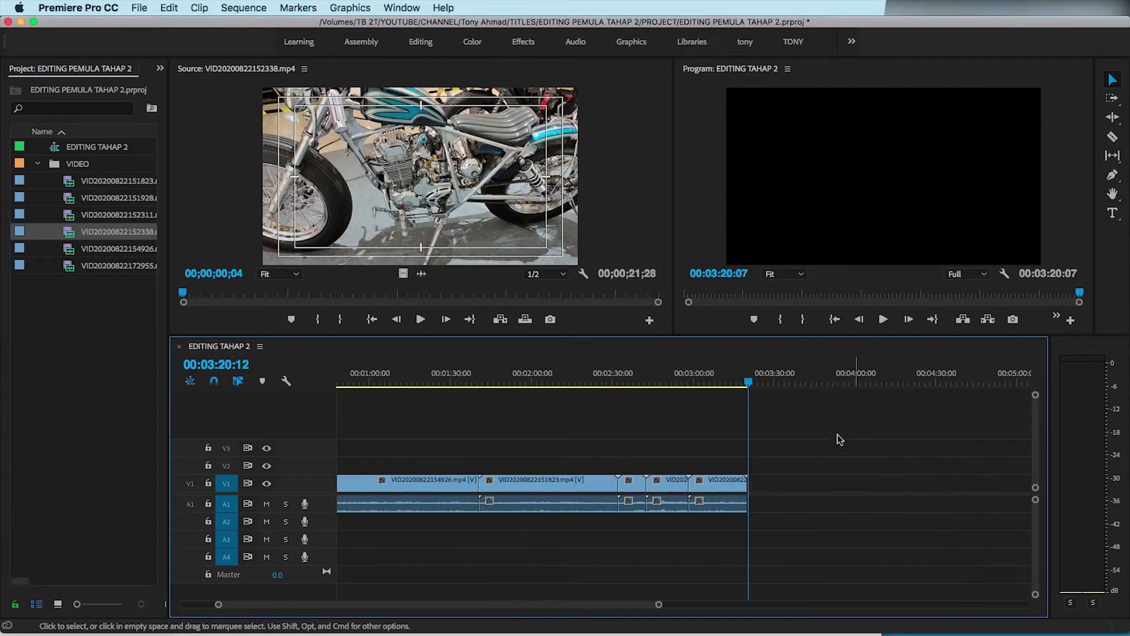
{"action": "left_click_drag", "start_coordinate": [743, 384], "coordinate": [766, 385]}
{"action": "key", "text": "cmd+s"}
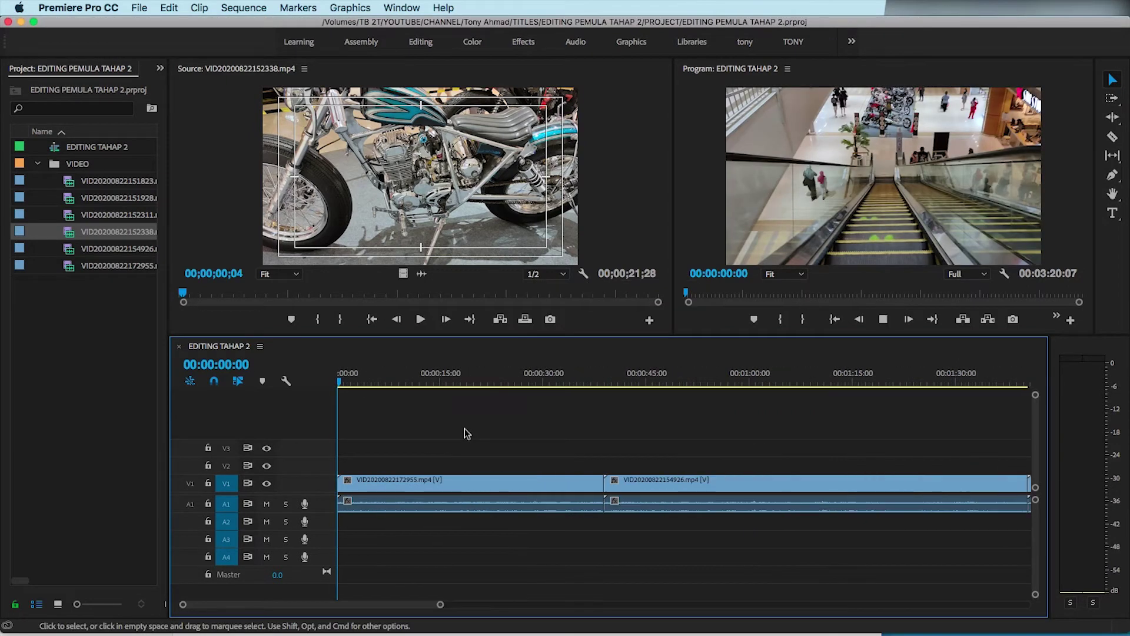
Cut the first clip at the chosen point and ripple-delete the opening piece before it
{"action": "key", "text": "equal"}
{"action": "key", "text": "equal"}
{"action": "left_click_drag", "start_coordinate": [398, 394], "coordinate": [692, 394]}
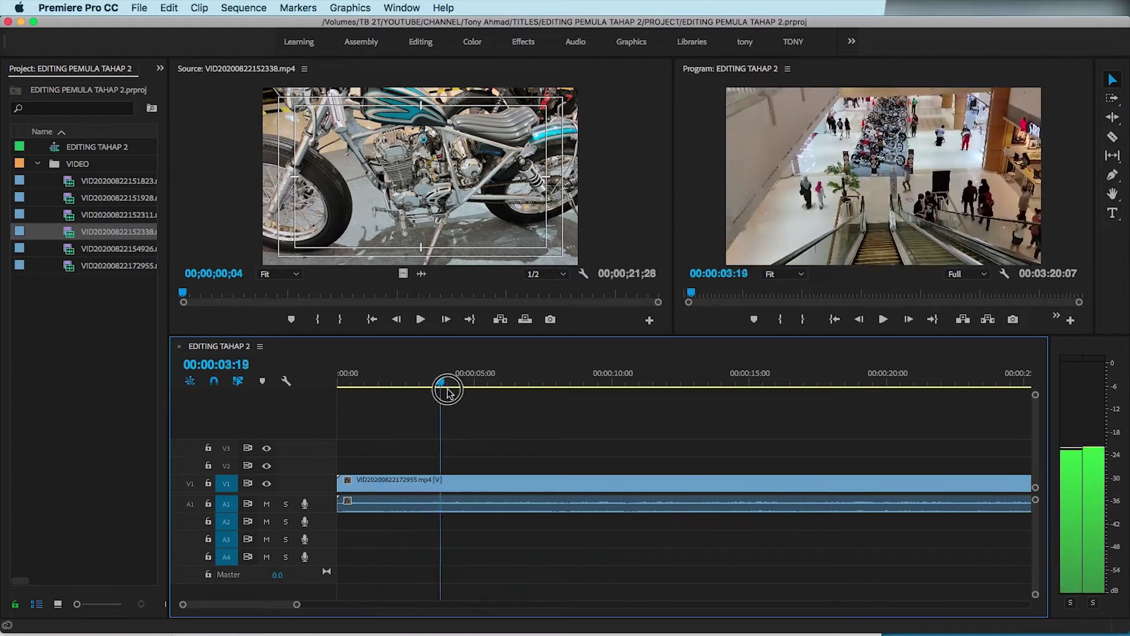
{"action": "key", "text": "minus"}
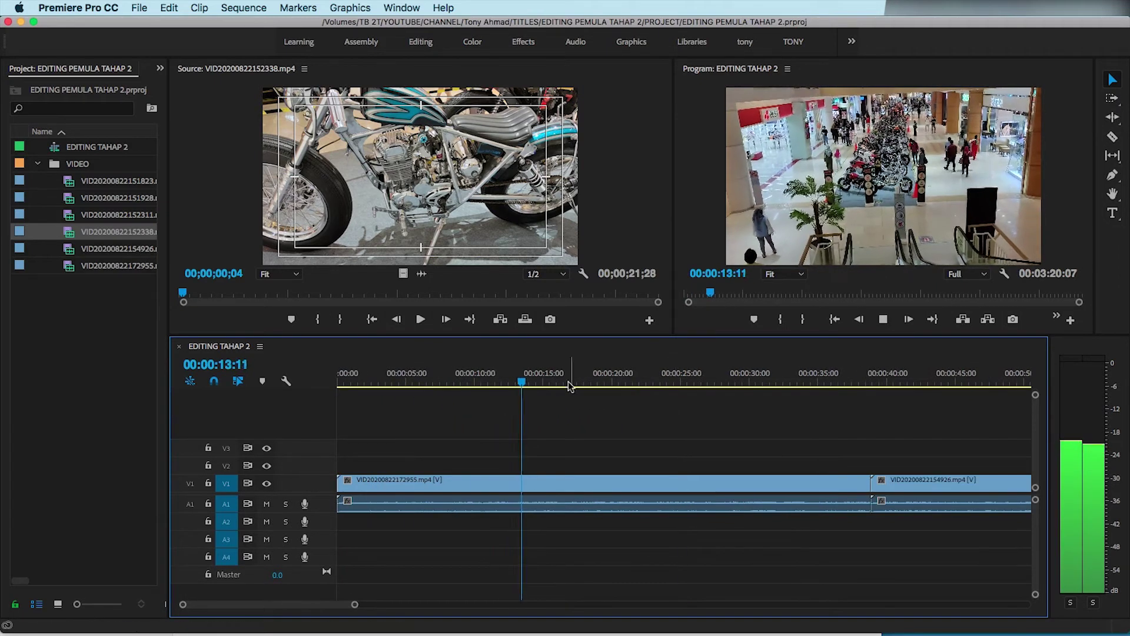
{"action": "key", "text": "space"}
{"action": "key", "text": "cmd+k"}
{"action": "left_click", "coordinate": [510, 517]}
{"action": "key", "text": "shift+Delete"}
Split the clip at 13:18 and 19:06 and ripple-delete the piece between
{"action": "mouse_move", "coordinate": [348, 373]}
{"action": "left_mouse_down"}
{"action": "mouse_move", "coordinate": [528, 411]}
{"action": "mouse_move", "coordinate": [657, 384]}
{"action": "left_mouse_up"}
{"action": "key", "text": "cmd+k"}
{"action": "key", "text": "equal"}
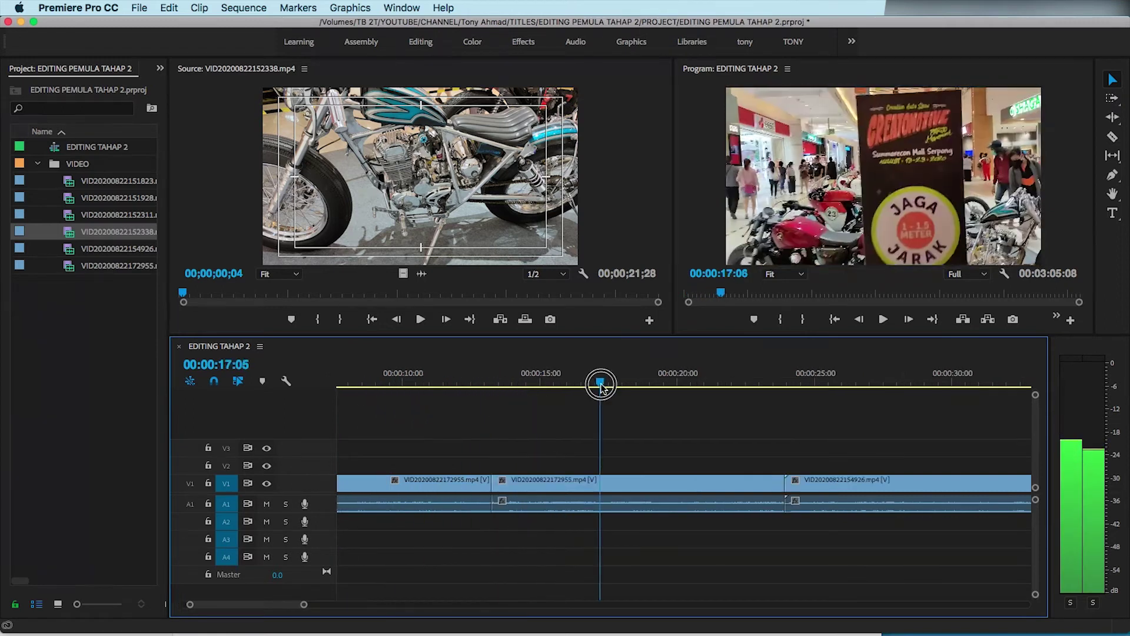
{"action": "key", "text": "cmd+k"}
{"action": "left_click_drag", "start_coordinate": [604, 424], "coordinate": [604, 577]}
{"action": "key", "text": "shift+Delete"}
Review the joined shots and razor the clip near the 27-second mark
{"action": "mouse_move", "coordinate": [486, 380]}
{"action": "left_mouse_down"}
{"action": "mouse_move", "coordinate": [612, 378]}
{"action": "mouse_move", "coordinate": [676, 391]}
{"action": "mouse_move", "coordinate": [638, 390]}
{"action": "left_mouse_up"}
{"action": "key", "text": "space"}
{"action": "key", "text": "equal"}
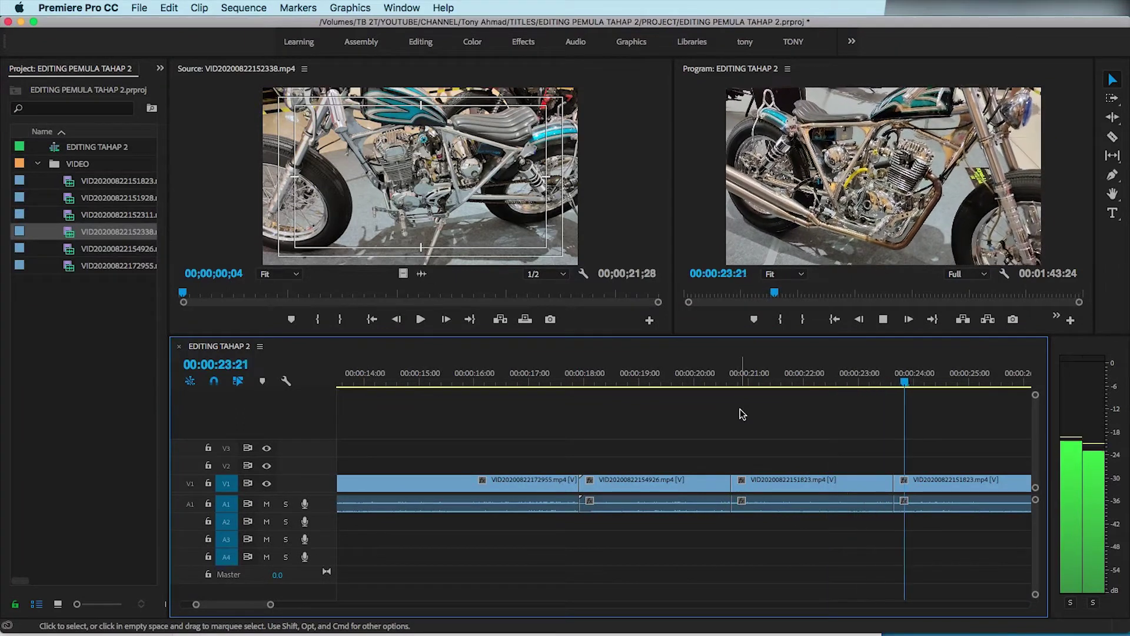
{"action": "mouse_move", "coordinate": [730, 381]}
{"action": "left_mouse_down"}
{"action": "mouse_move", "coordinate": [829, 394]}
{"action": "mouse_move", "coordinate": [807, 390]}
{"action": "left_mouse_up"}
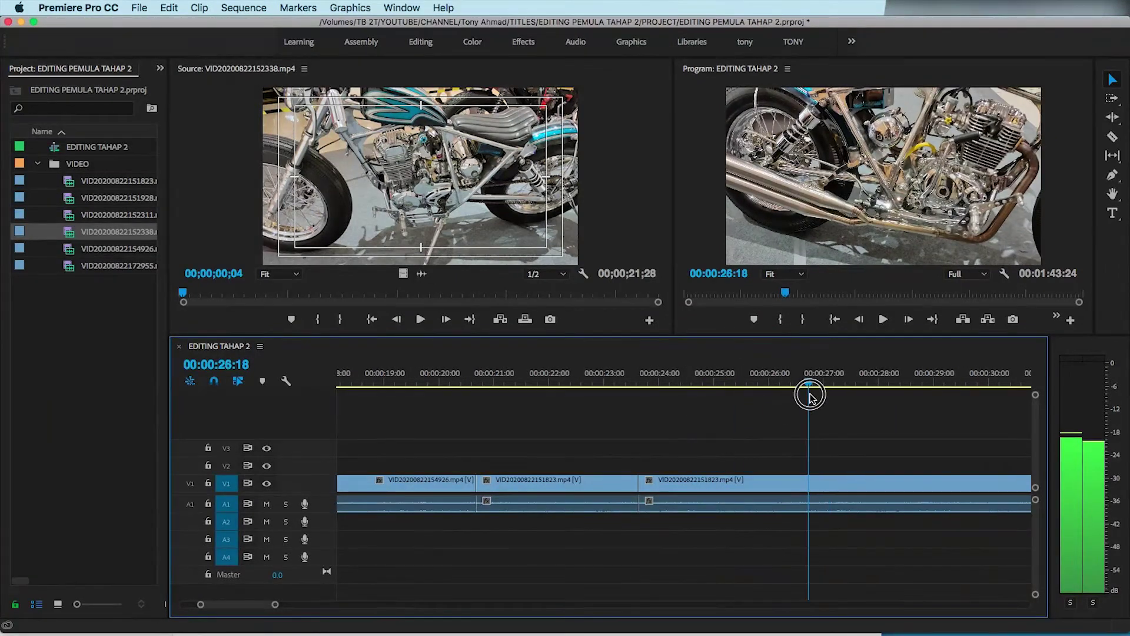
{"action": "left_click_drag", "start_coordinate": [639, 382], "coordinate": [610, 382]}
{"action": "key", "text": "space"}
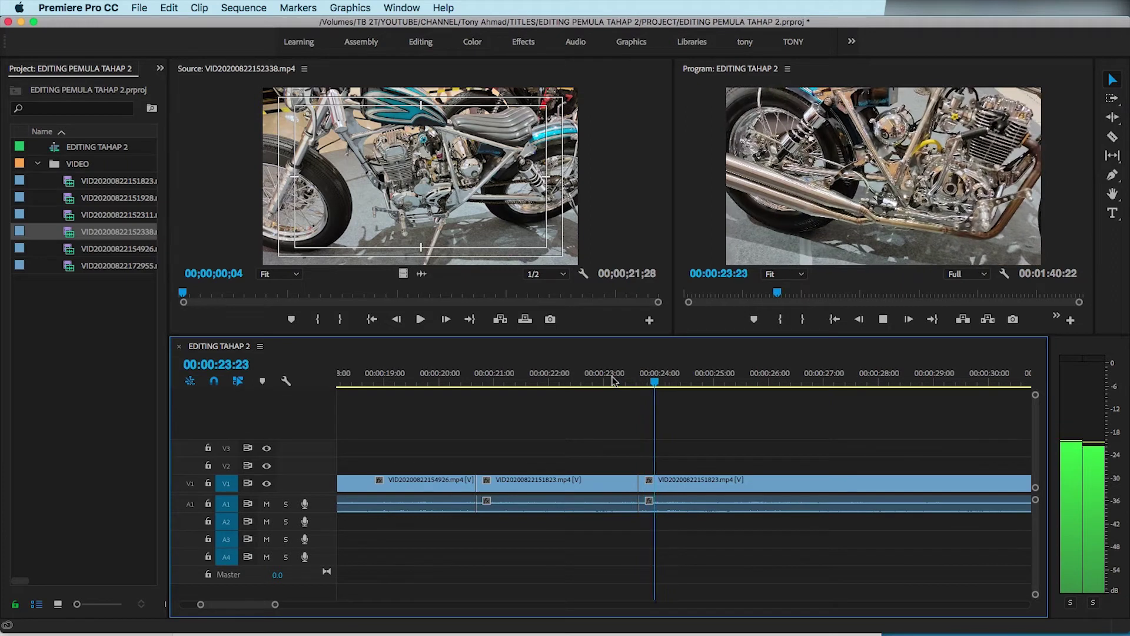
{"action": "key", "text": "minus"}
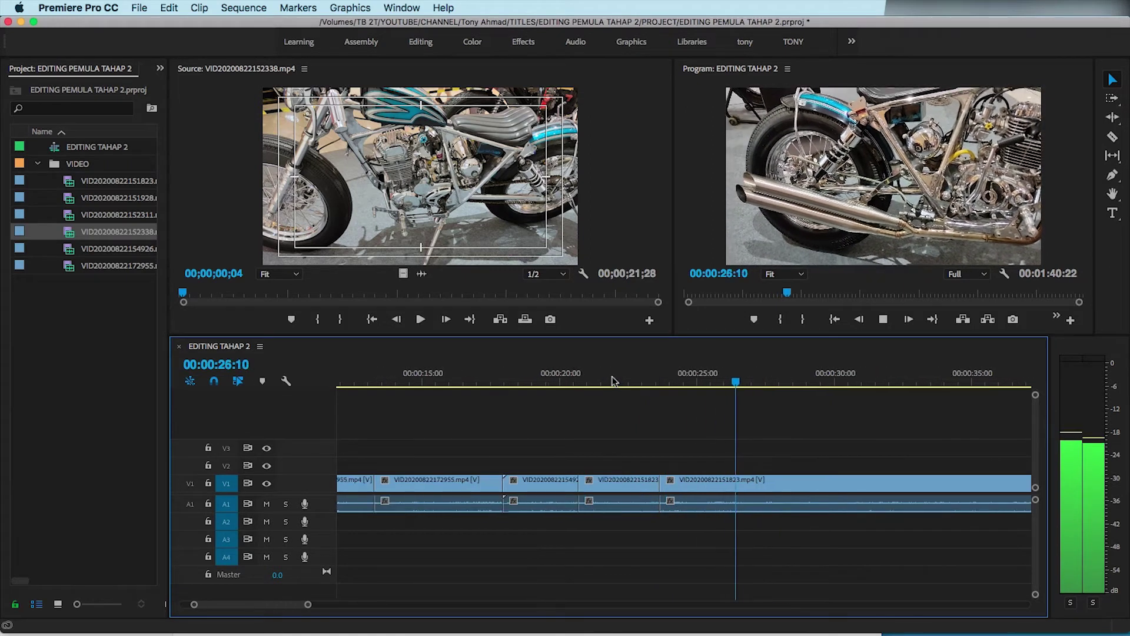
{"action": "key", "text": "space"}
{"action": "key", "text": "super+k"}
{"action": "mouse_move", "coordinate": [827, 386]}
{"action": "left_mouse_down"}
{"action": "mouse_move", "coordinate": [966, 408]}
{"action": "mouse_move", "coordinate": [839, 411]}
{"action": "left_mouse_up"}
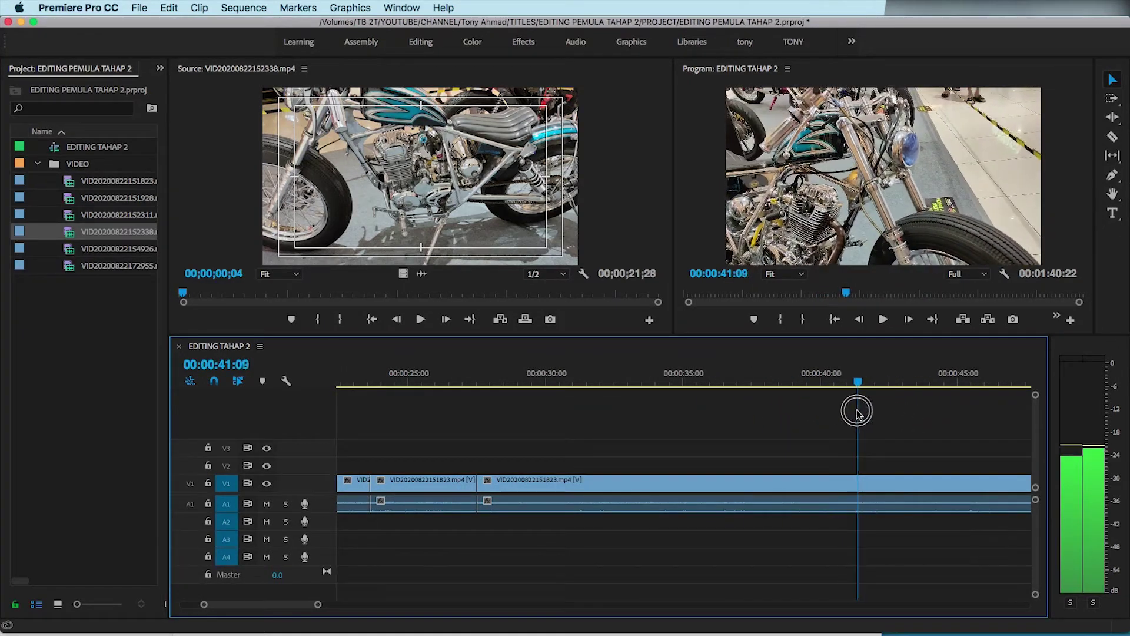
Cut at the 41-second mark and ripple-delete the stretch before it
{"action": "key", "text": "super+k"}
{"action": "left_click", "coordinate": [759, 482]}
{"action": "key", "text": "shift+Delete"}
{"action": "key", "text": "Up"}
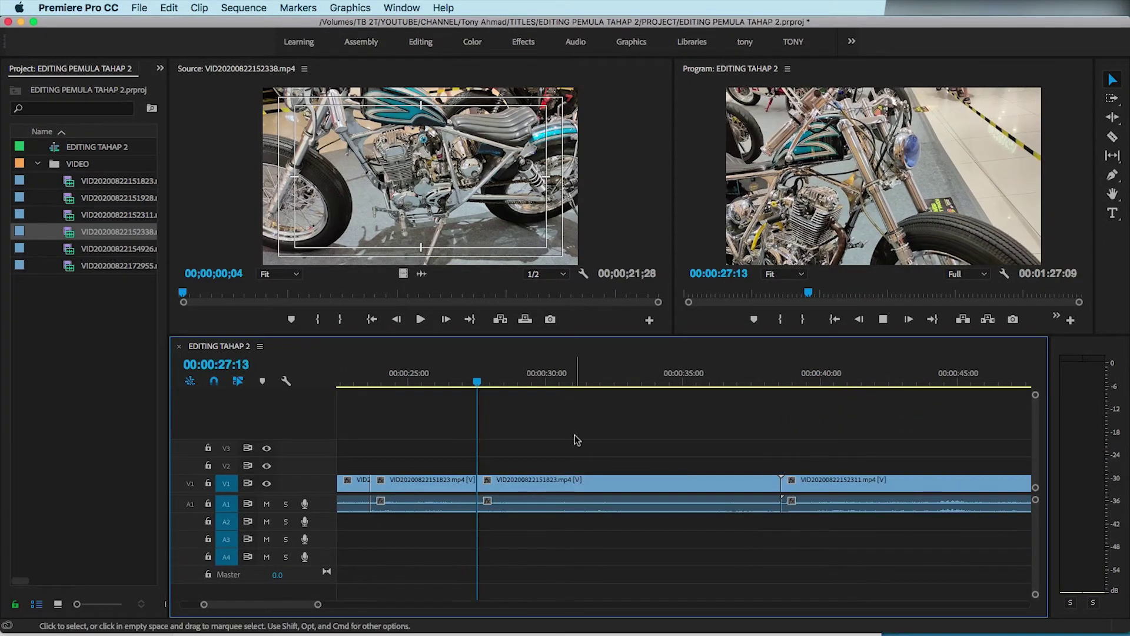
{"action": "key", "text": "space"}
Split at 32:15 and remove the 32:15–38:04 segment, closing the gap
{"action": "left_click", "coordinate": [580, 390]}
{"action": "left_click_drag", "start_coordinate": [581, 393], "coordinate": [766, 423]}
{"action": "key", "text": "super+k"}
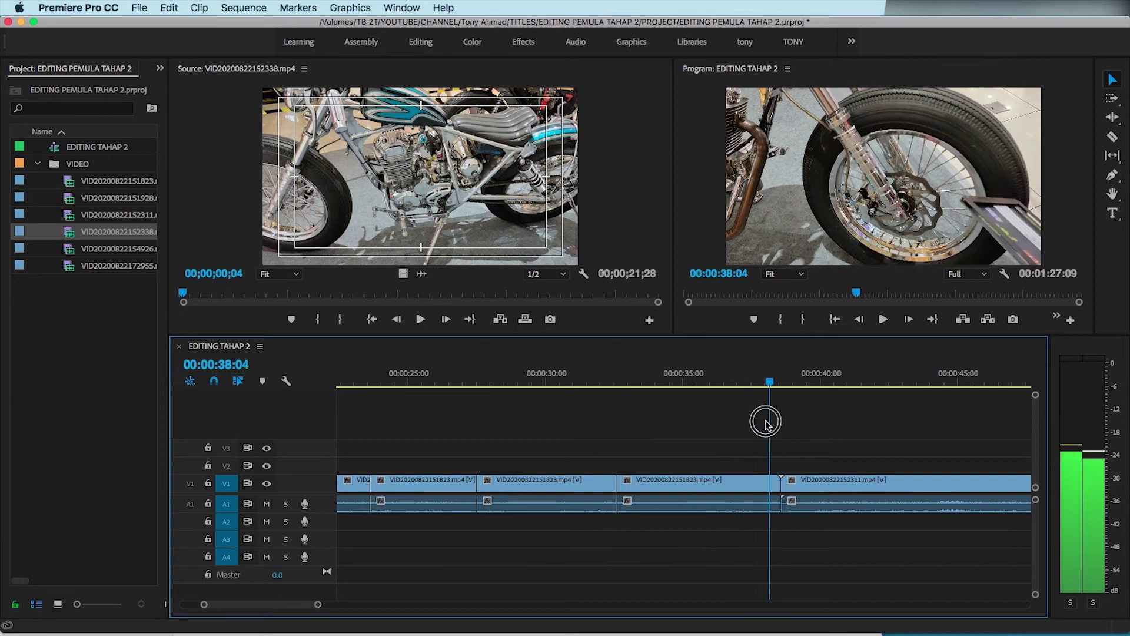
{"action": "left_click", "coordinate": [697, 488]}
{"action": "key", "text": "alt+BackSpace"}
Replay the new joins around 32 seconds and locate the next trim point near 41 seconds
{"action": "left_click_drag", "start_coordinate": [618, 385], "coordinate": [601, 386]}
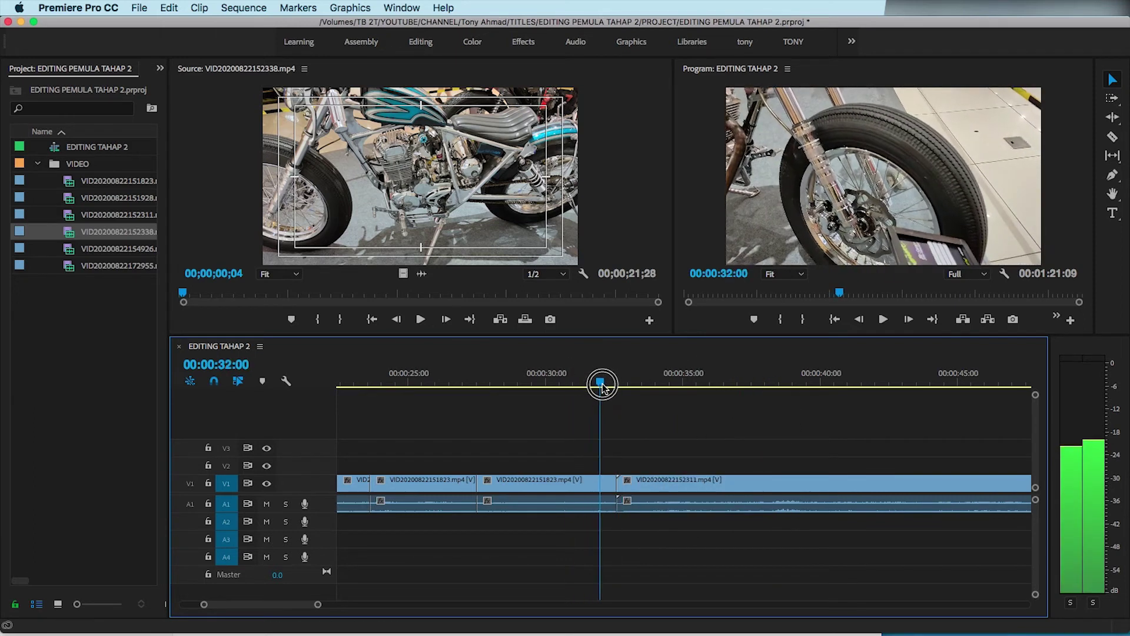
{"action": "key", "text": "minus"}
{"action": "key", "text": "minus"}
{"action": "key", "text": "equal"}
{"action": "left_click_drag", "start_coordinate": [686, 383], "coordinate": [859, 419]}
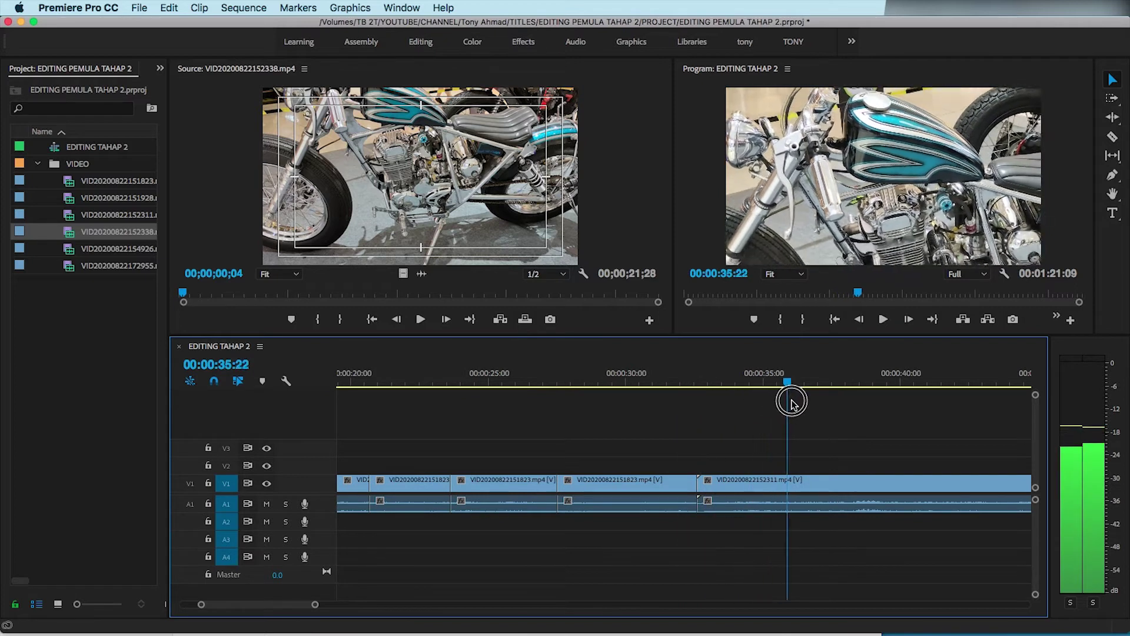
{"action": "key", "text": "Up"}
{"action": "key", "text": "space"}
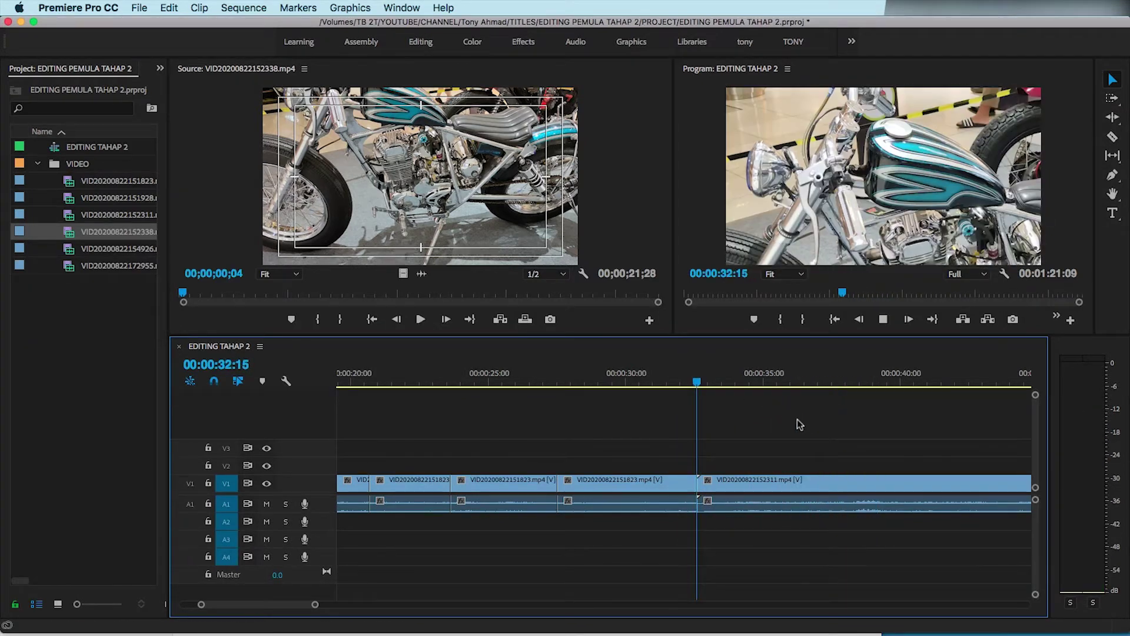
{"action": "key", "text": "equal"}
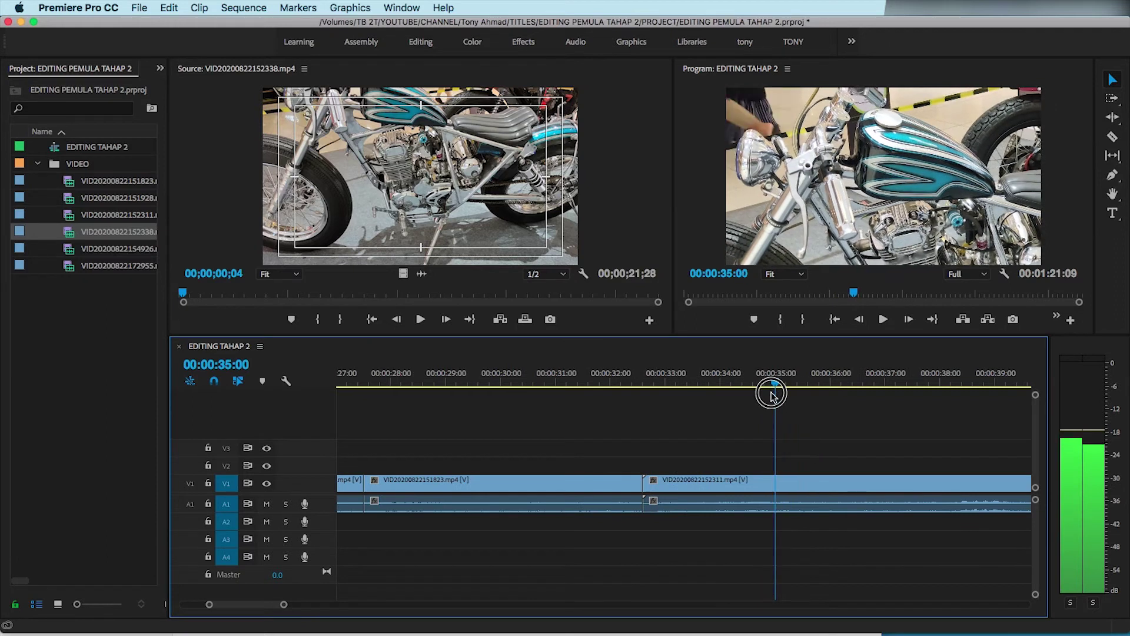
{"action": "key", "text": "Up"}
{"action": "key", "text": "minus"}
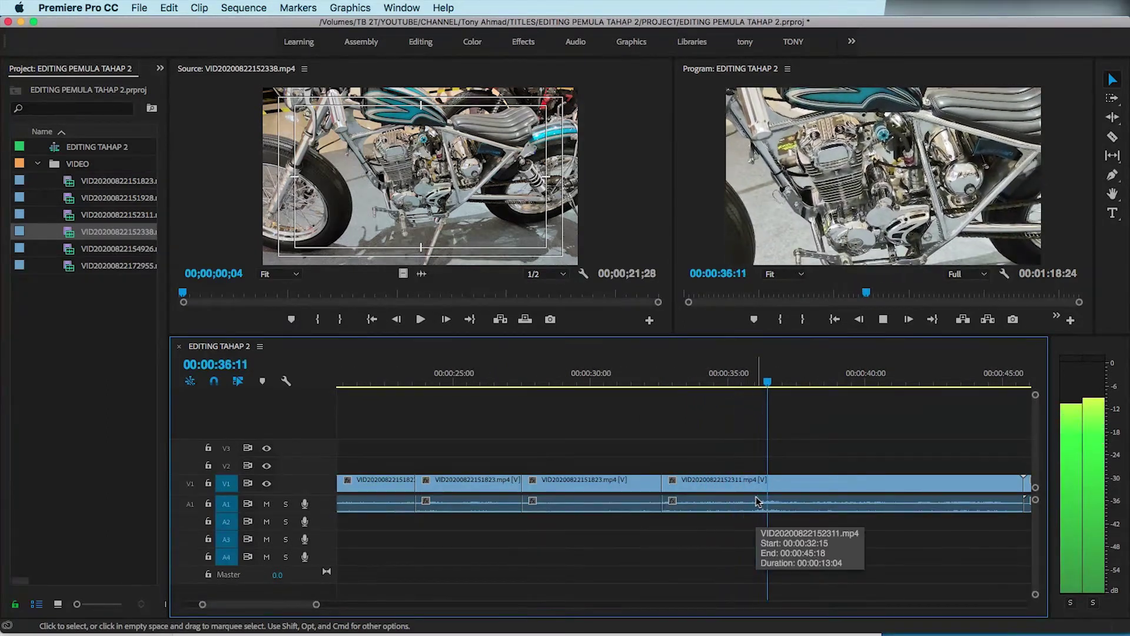
{"action": "key", "text": "space"}
{"action": "left_click_drag", "start_coordinate": [881, 381], "coordinate": [942, 381]}
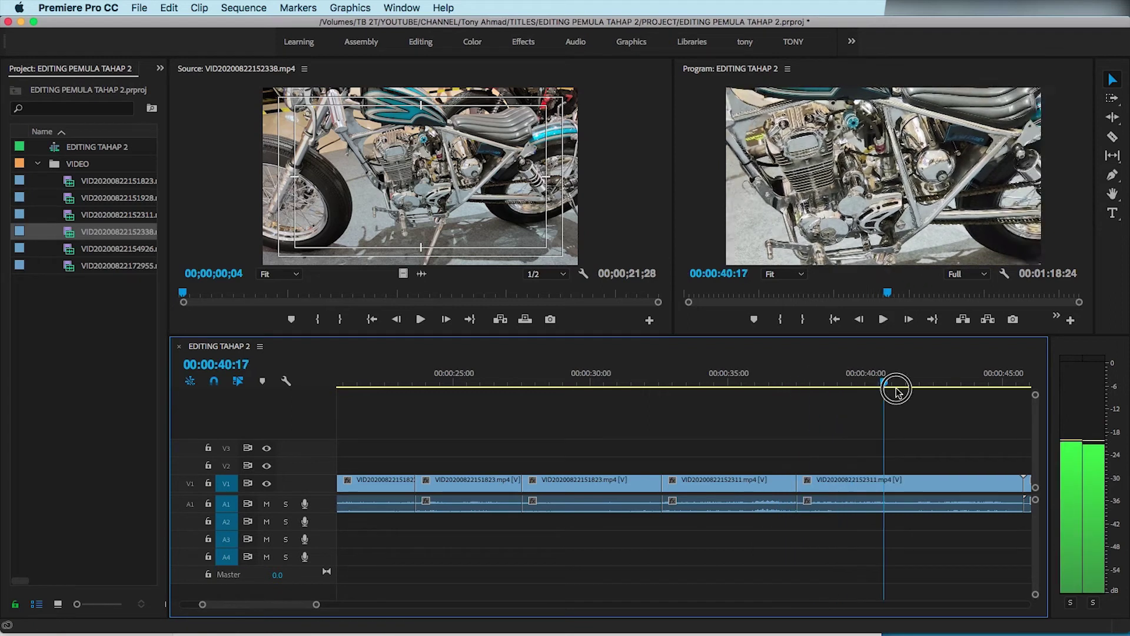
{"action": "scroll", "coordinate": [868, 398], "scroll_direction": "down", "scroll_amount": 5}
{"action": "left_click_drag", "start_coordinate": [739, 383], "coordinate": [643, 382]}
Ripple-trim away the excess footage around the 35-second mark
{"action": "key", "text": "q"}
{"action": "left_click", "coordinate": [458, 383]}
{"action": "key", "text": "space"}
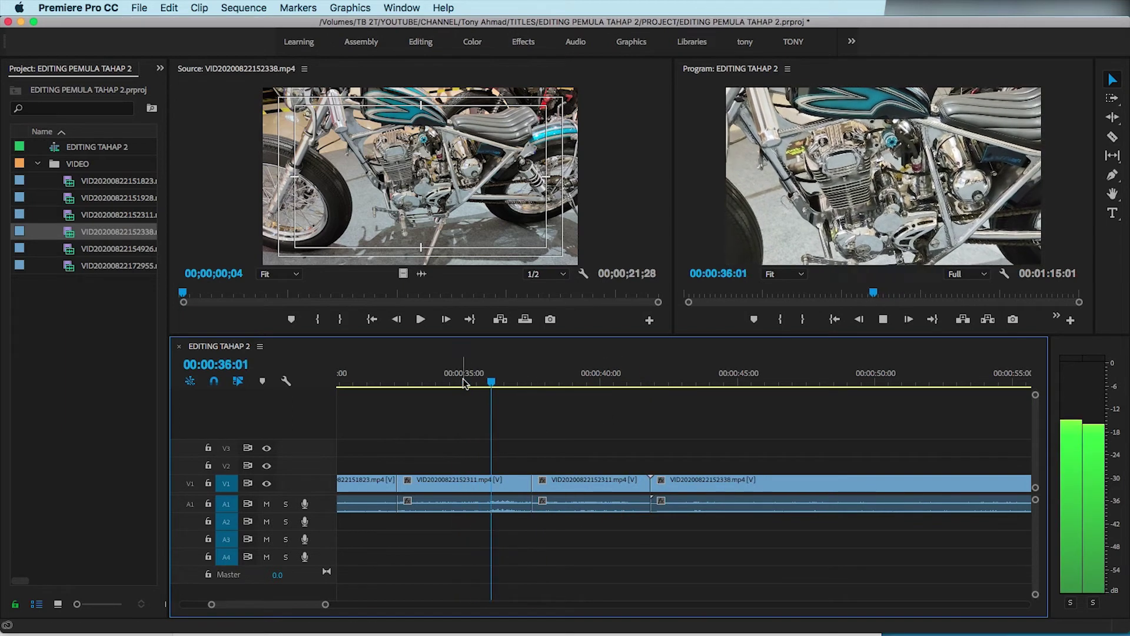
{"action": "key", "text": "w"}
{"action": "left_click", "coordinate": [485, 382]}
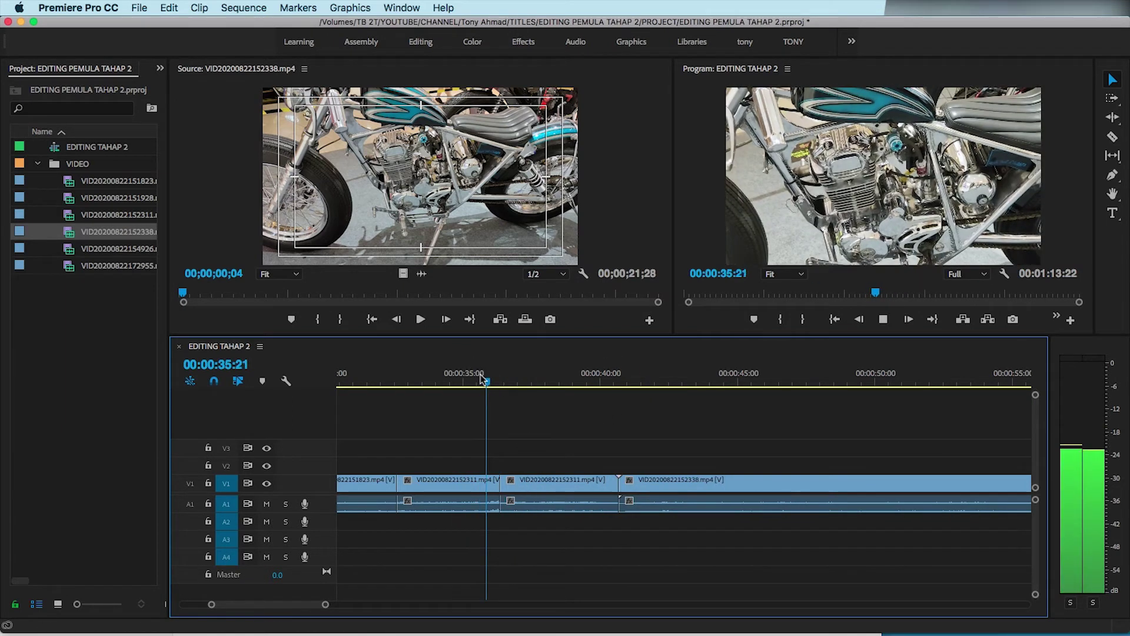
{"action": "key", "text": "space"}
{"action": "key", "text": "equal"}
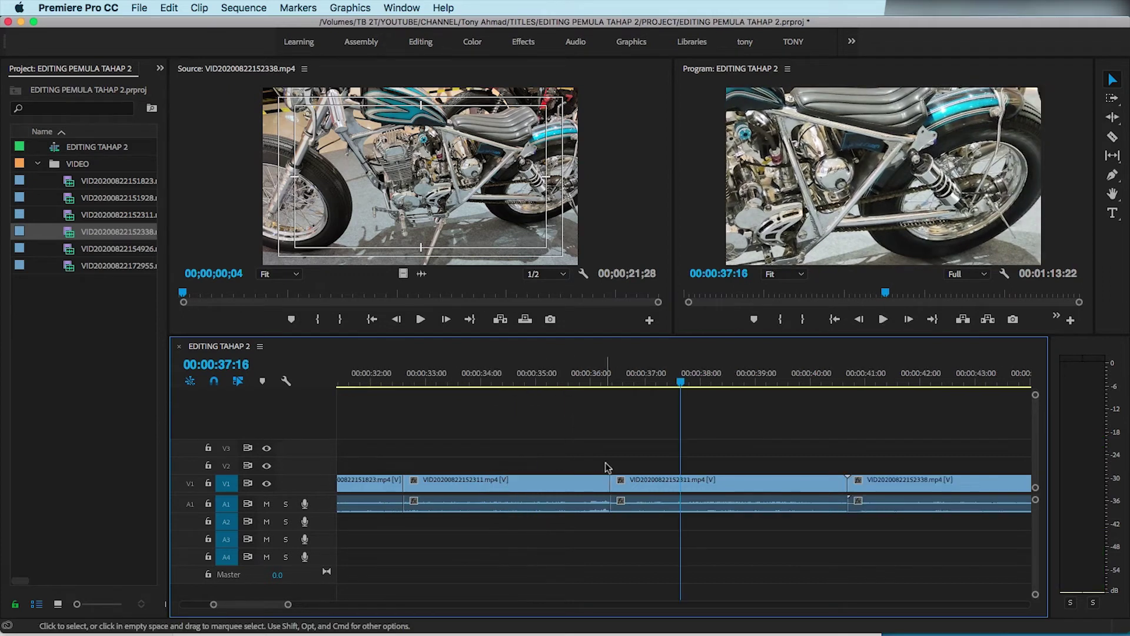
{"action": "key", "text": "q"}
{"action": "key", "text": "space"}
Ripple-trim out the footage from 38 seconds up to about 47 seconds
{"action": "left_click", "coordinate": [610, 383]}
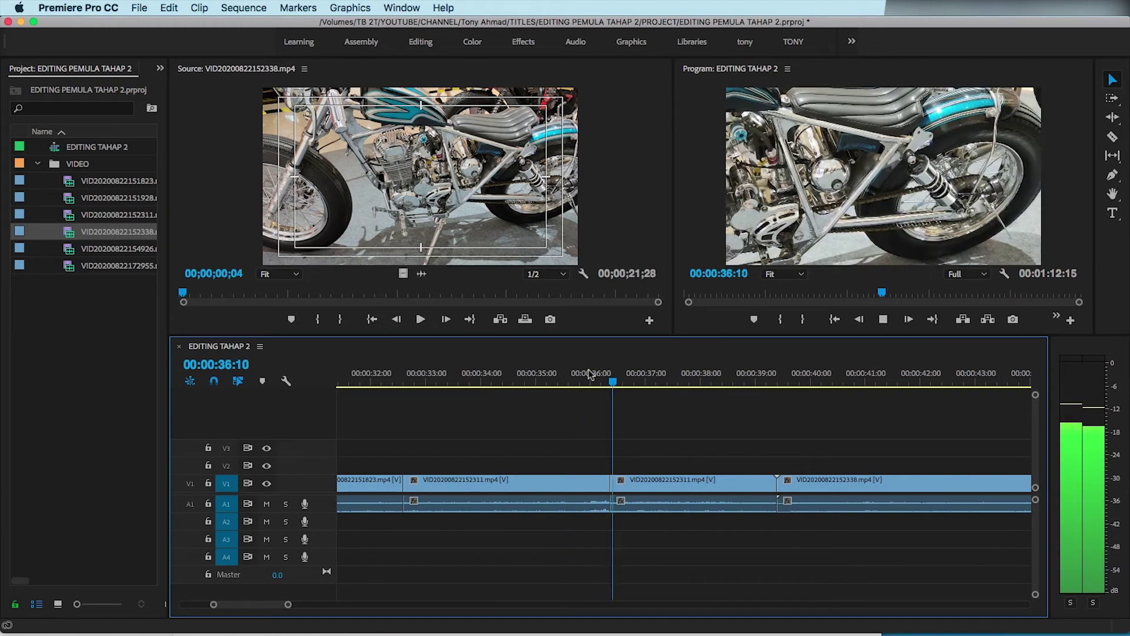
{"action": "mouse_move", "coordinate": [670, 376]}
{"action": "left_mouse_down"}
{"action": "mouse_move", "coordinate": [704, 406]}
{"action": "mouse_move", "coordinate": [856, 404]}
{"action": "left_mouse_up"}
{"action": "key", "text": "w"}
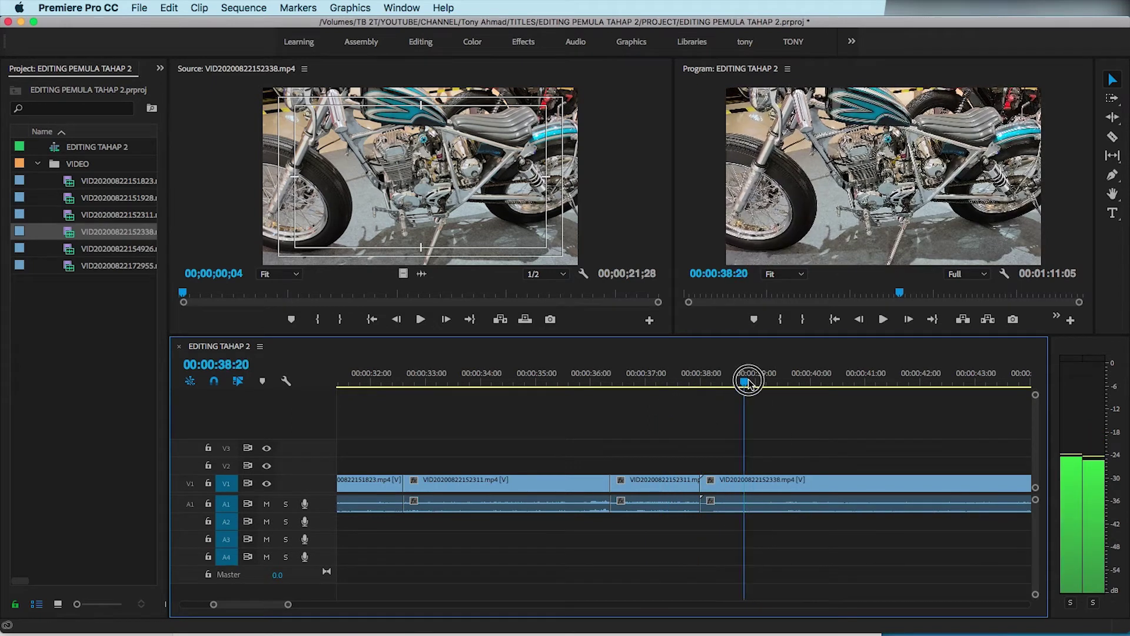
{"action": "key", "text": "minus"}
{"action": "left_click_drag", "start_coordinate": [737, 379], "coordinate": [857, 405]}
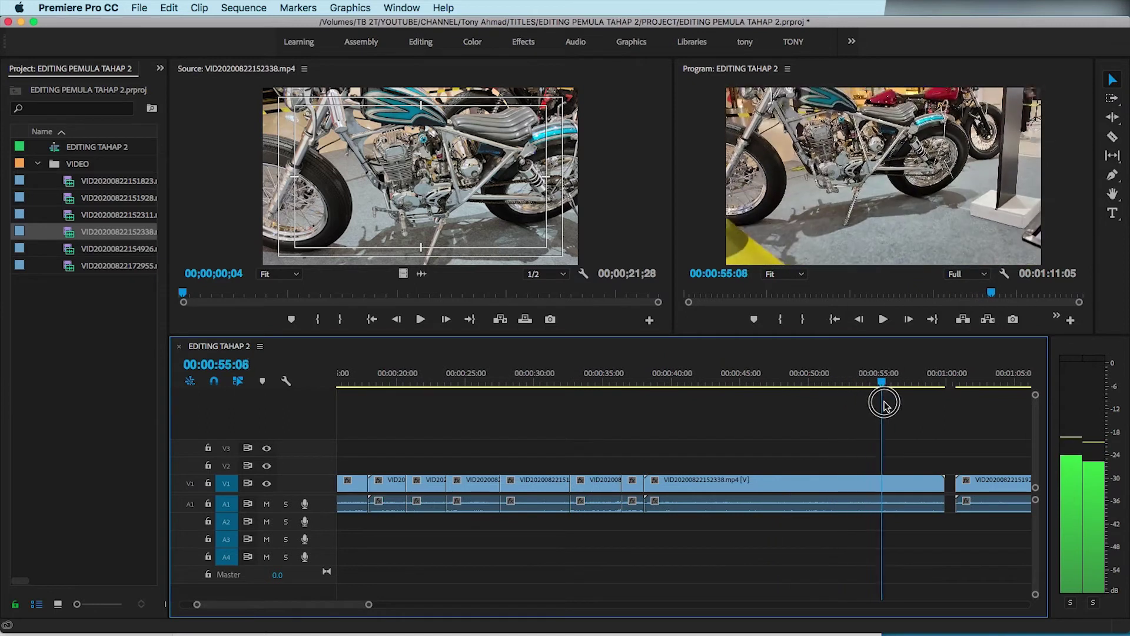
{"action": "key", "text": "q"}
{"action": "key", "text": "space"}
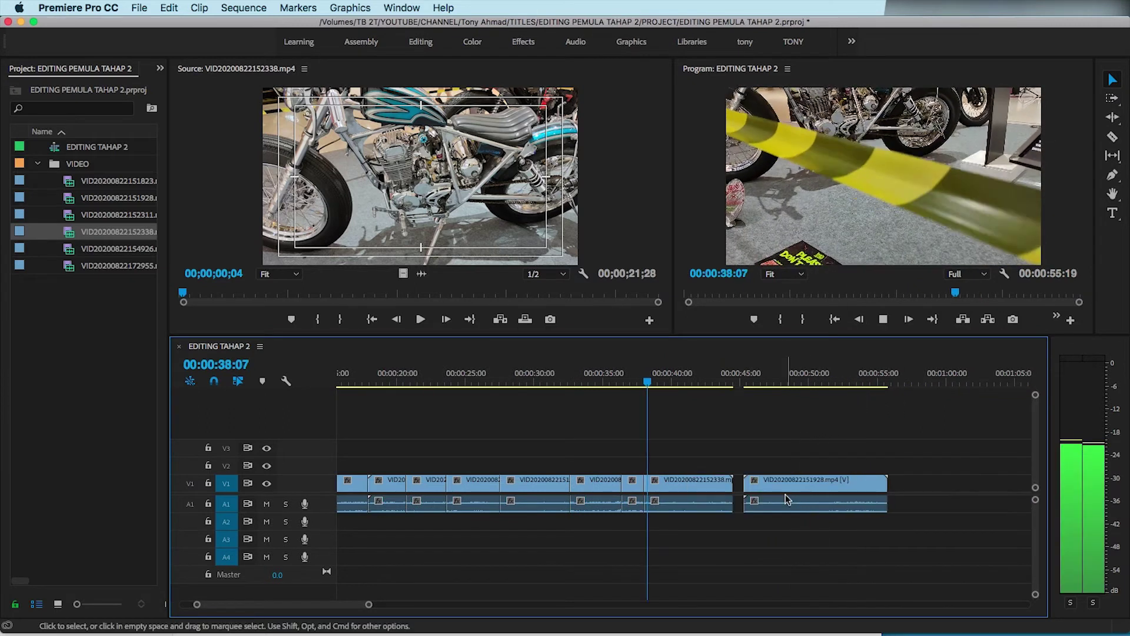
{"action": "key", "text": "space"}
Ripple-delete the short clip at the playhead and review the result
{"action": "key", "text": "equal"}
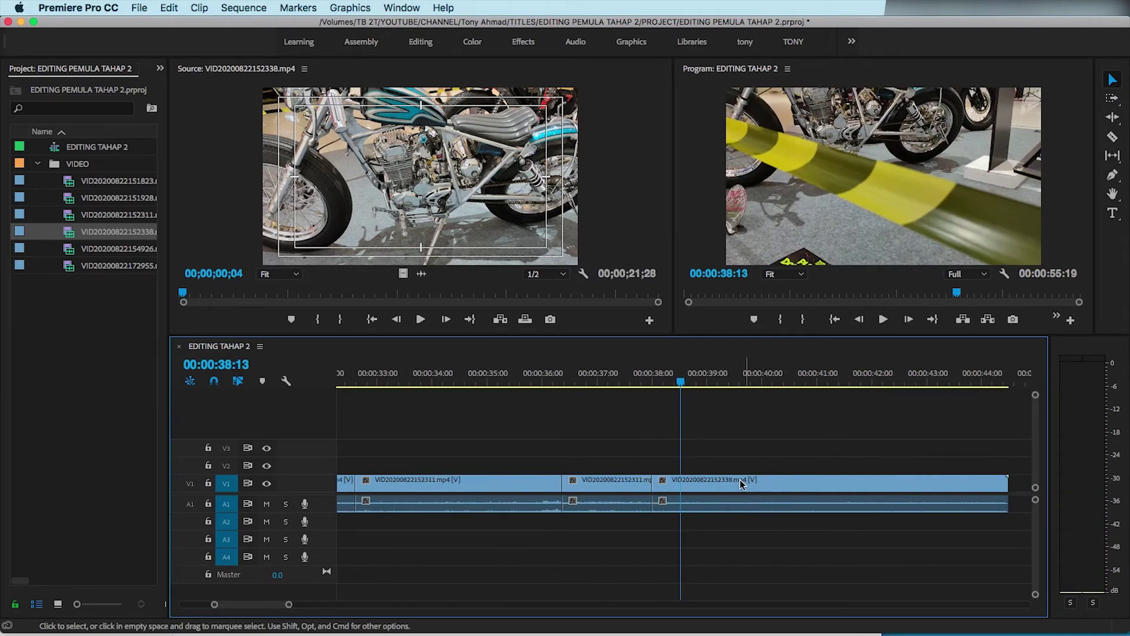
{"action": "left_click_drag", "start_coordinate": [666, 459], "coordinate": [664, 596]}
{"action": "key", "text": "shift+Delete"}
{"action": "key", "text": "space"}
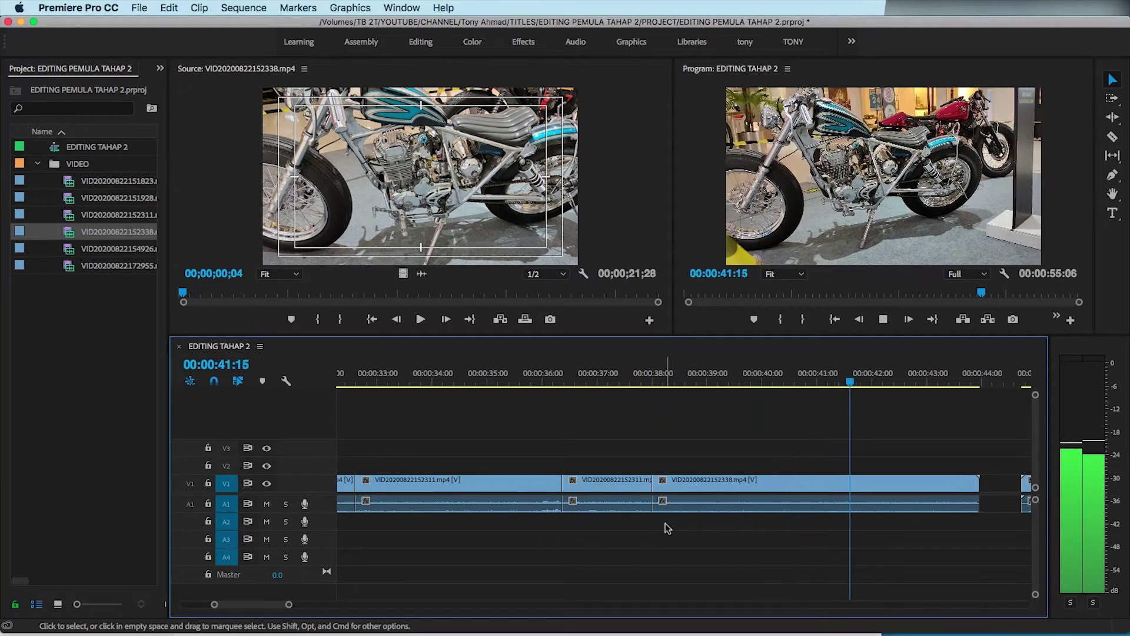
{"action": "key", "text": "space"}
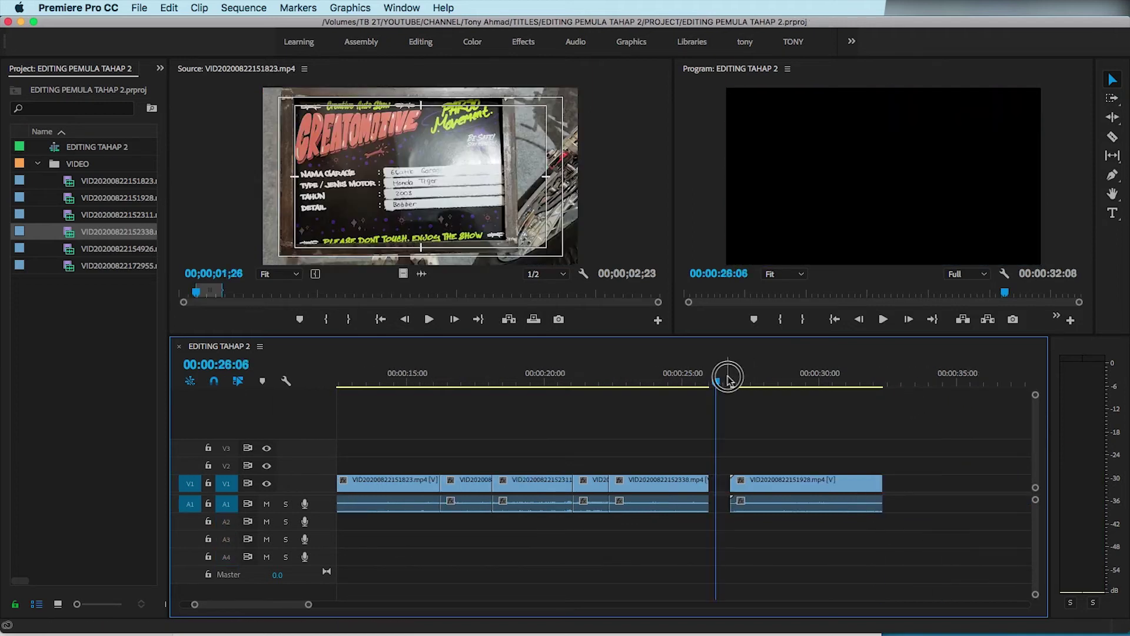
{"action": "left_click_drag", "start_coordinate": [729, 380], "coordinate": [880, 412]}
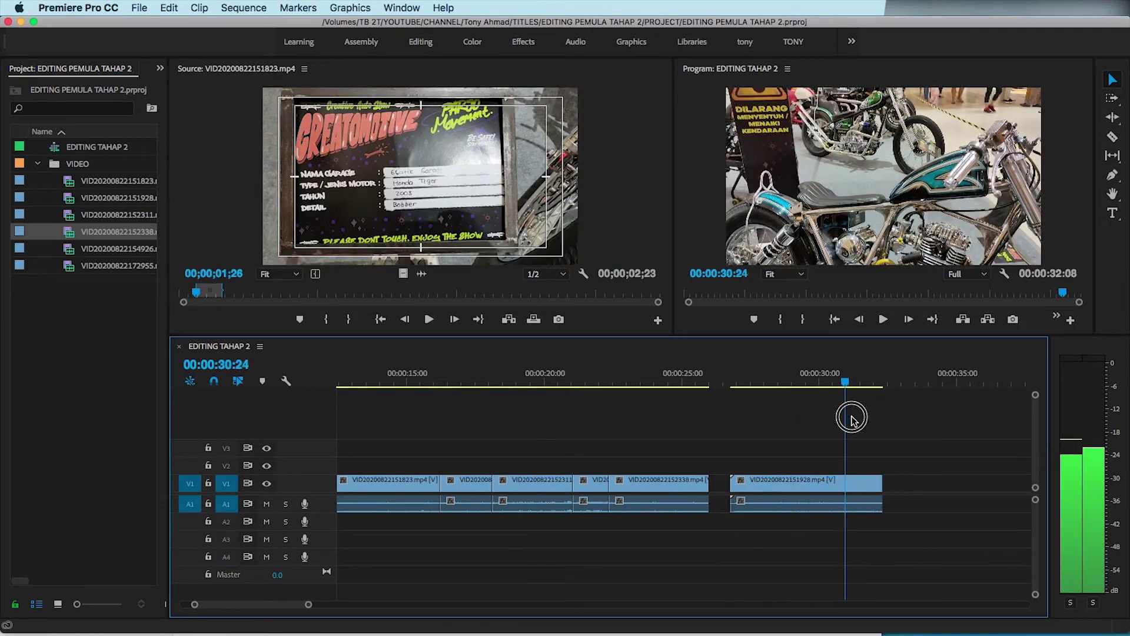
{"action": "left_click", "coordinate": [842, 520]}
{"action": "key", "text": "Delete"}
{"action": "key", "text": "Down"}
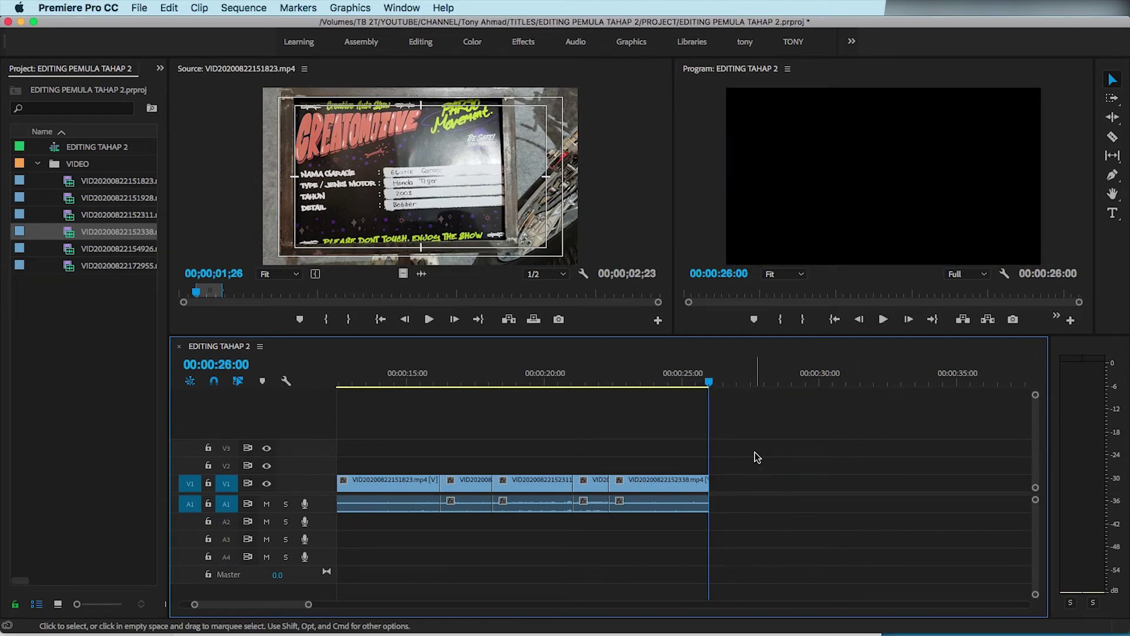
{"action": "key", "text": "minus"}
{"action": "key", "text": "super+s"}
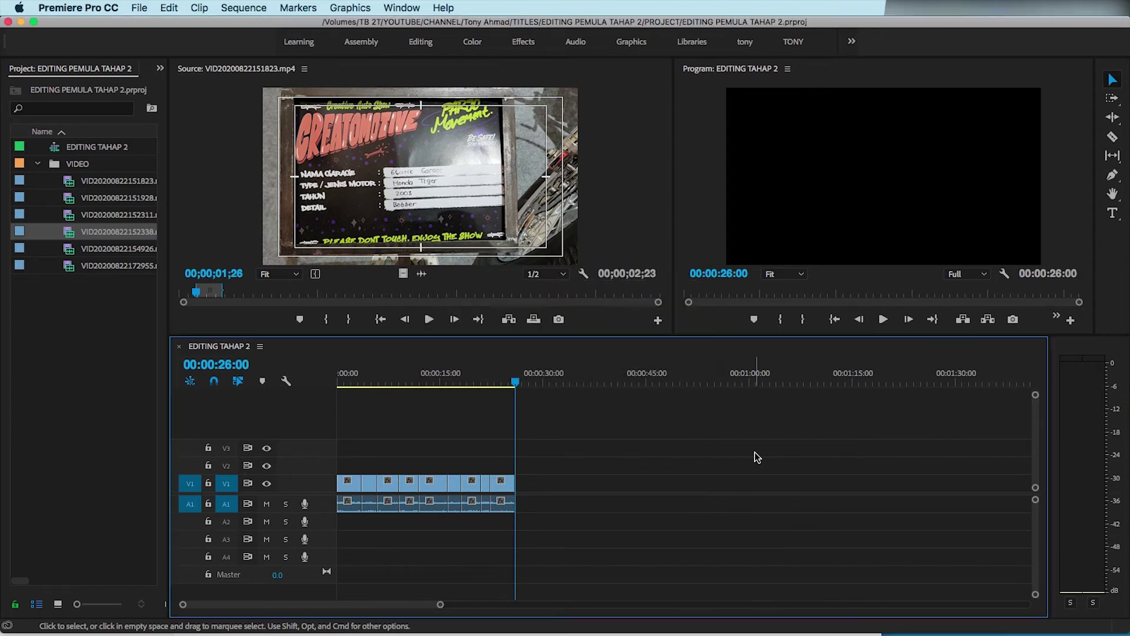
{"action": "key", "text": "space"}
{"action": "key", "text": "super+s"}
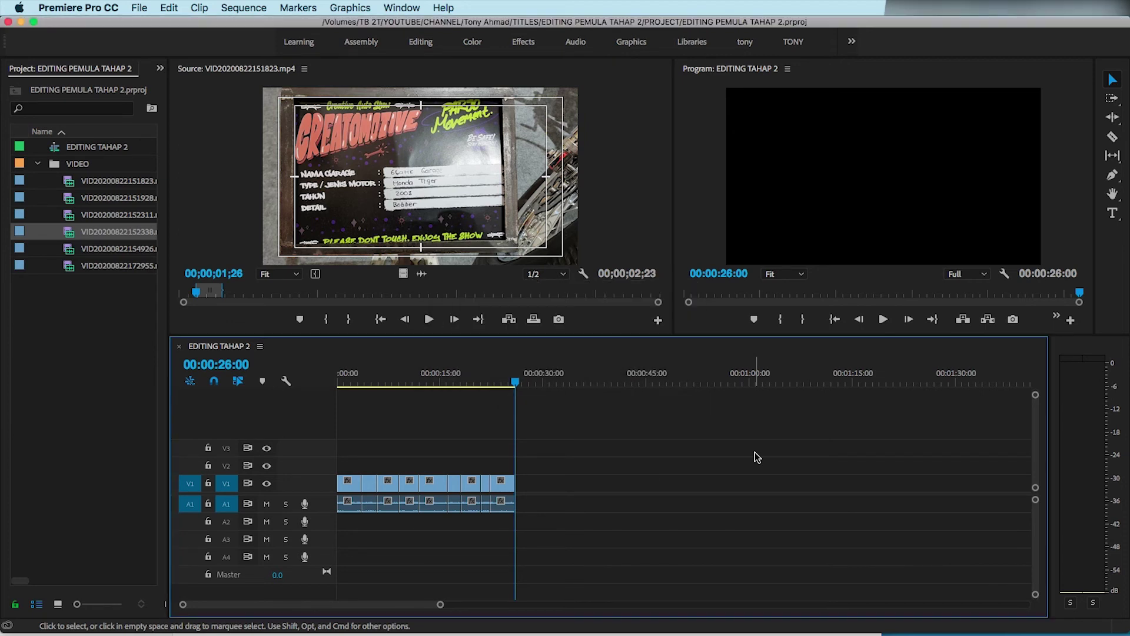